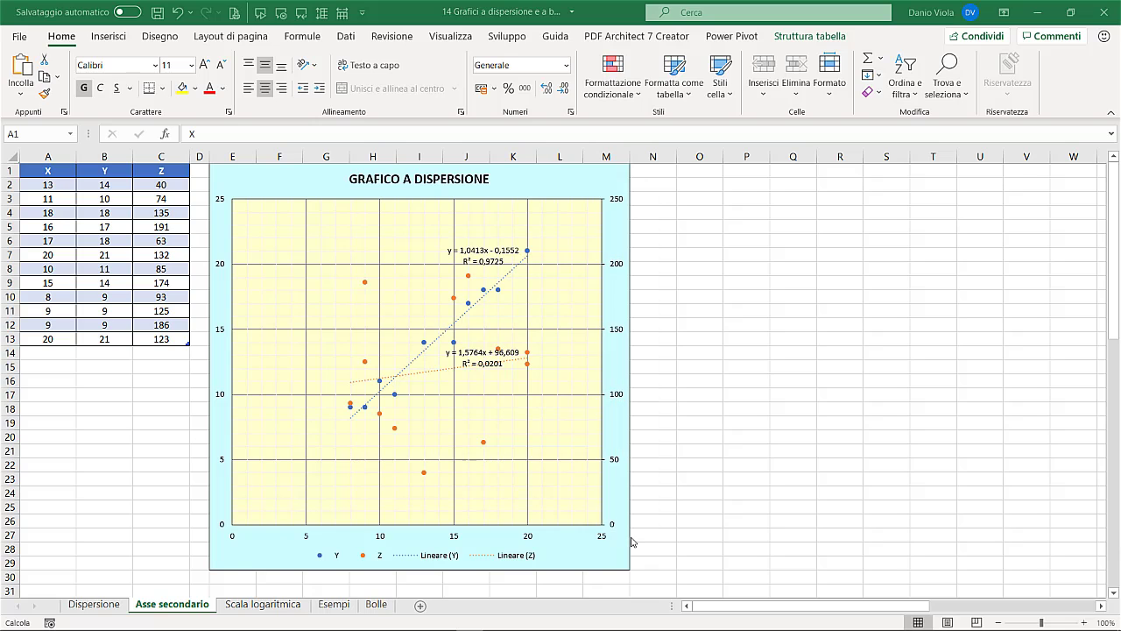
Step: Switch to the Dispersione sheet, where CASUALE.TRA(1;20) X values feed the scatter chart
{"action": "left_click", "coordinate": [91, 604]}
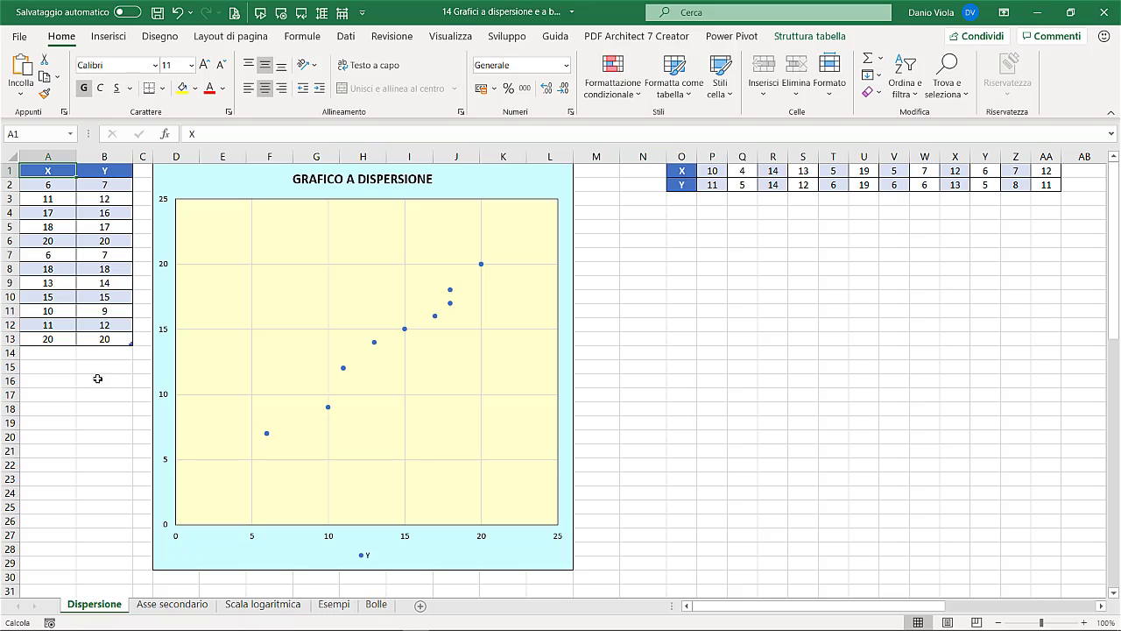
{"action": "left_click", "coordinate": [162, 604]}
Step: Inspect the CASUALE.TRA formulas in A3 and B2, then select the data range A1:B13
{"action": "left_click", "coordinate": [54, 199]}
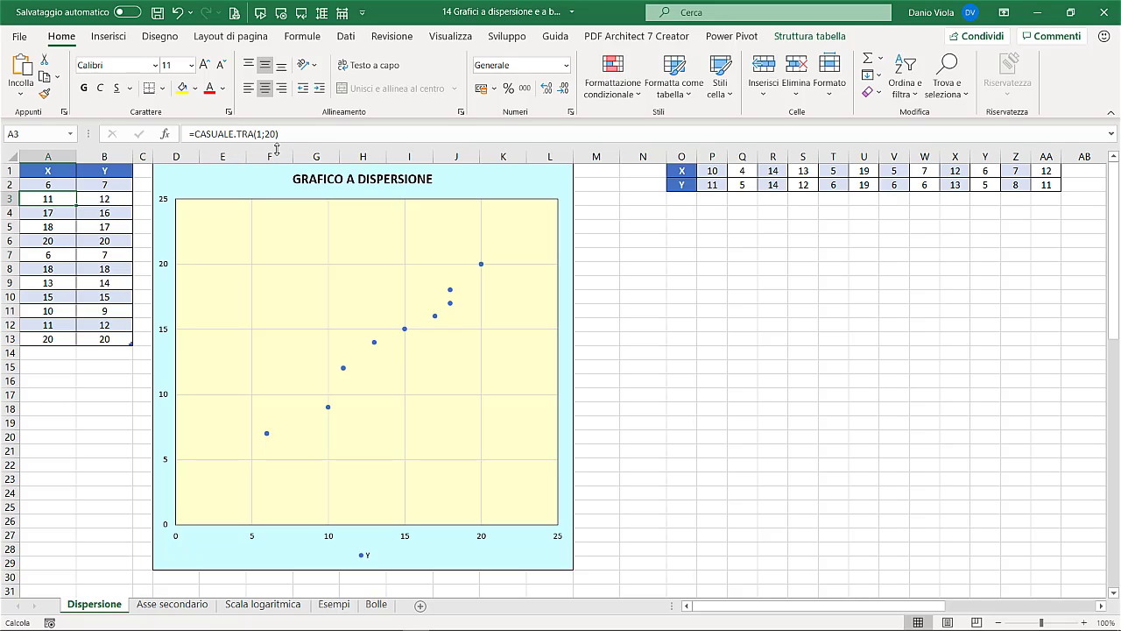
{"action": "left_click", "coordinate": [108, 187]}
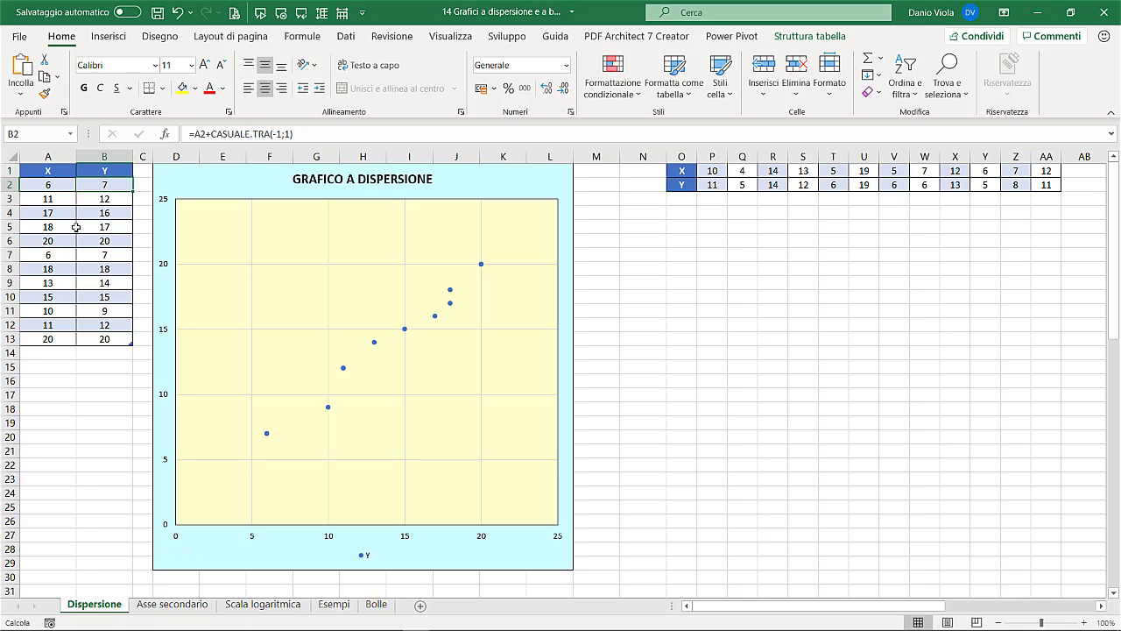
{"action": "left_click_drag", "start_coordinate": [42, 168], "coordinate": [91, 339]}
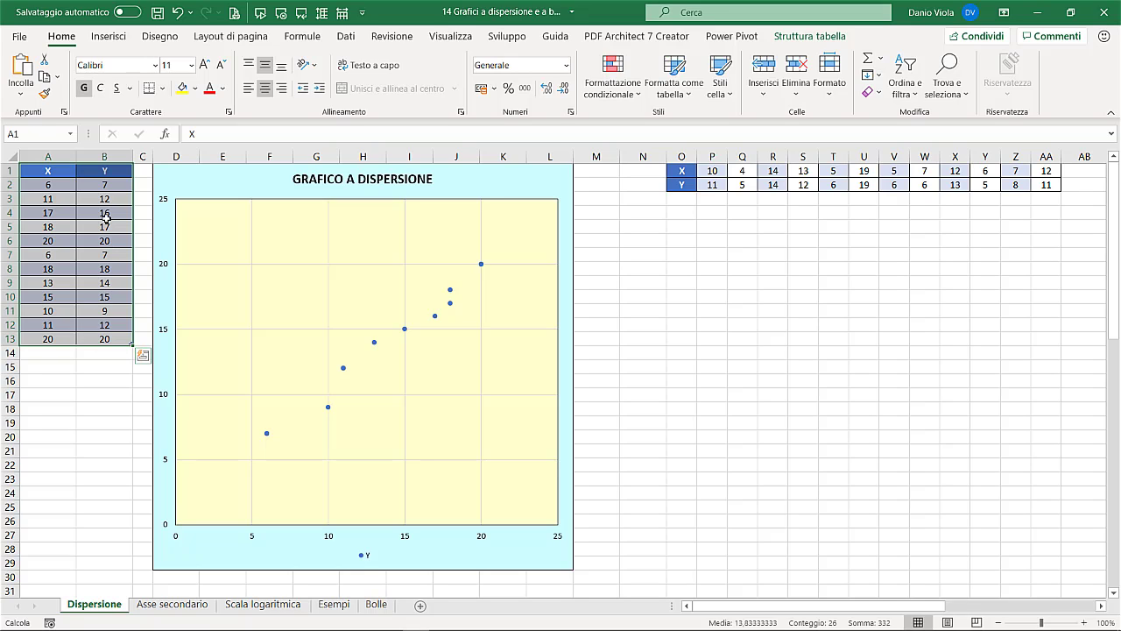
Step: Insert a marker-only scatter chart of A1:B13 and preview the straight-line scatter variant
{"action": "left_click", "coordinate": [109, 39]}
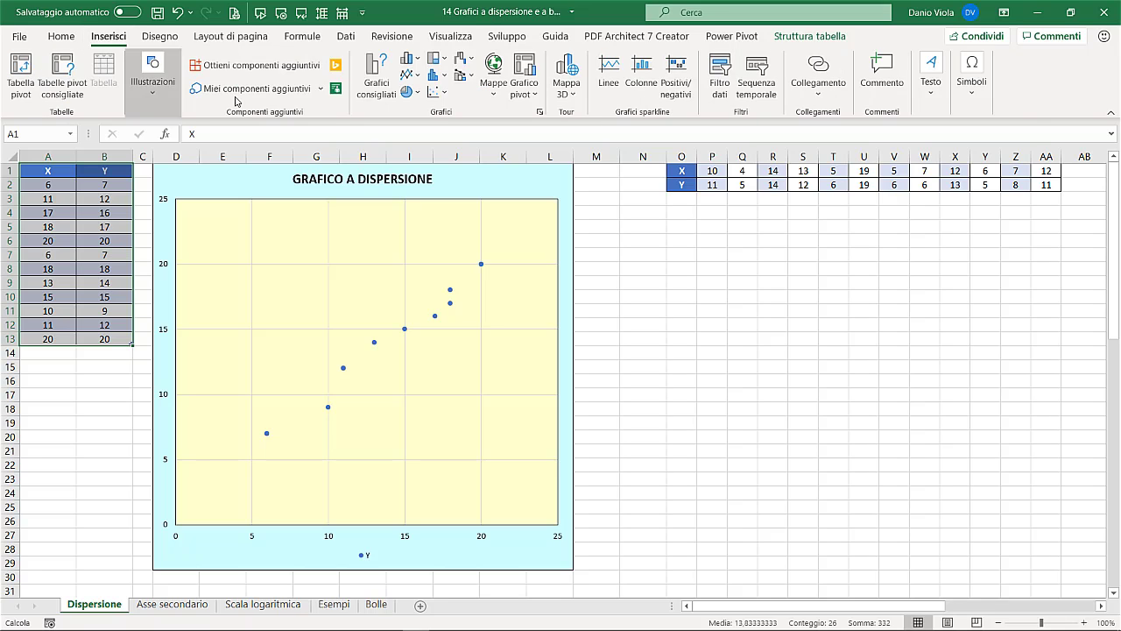
{"action": "left_click", "coordinate": [445, 93]}
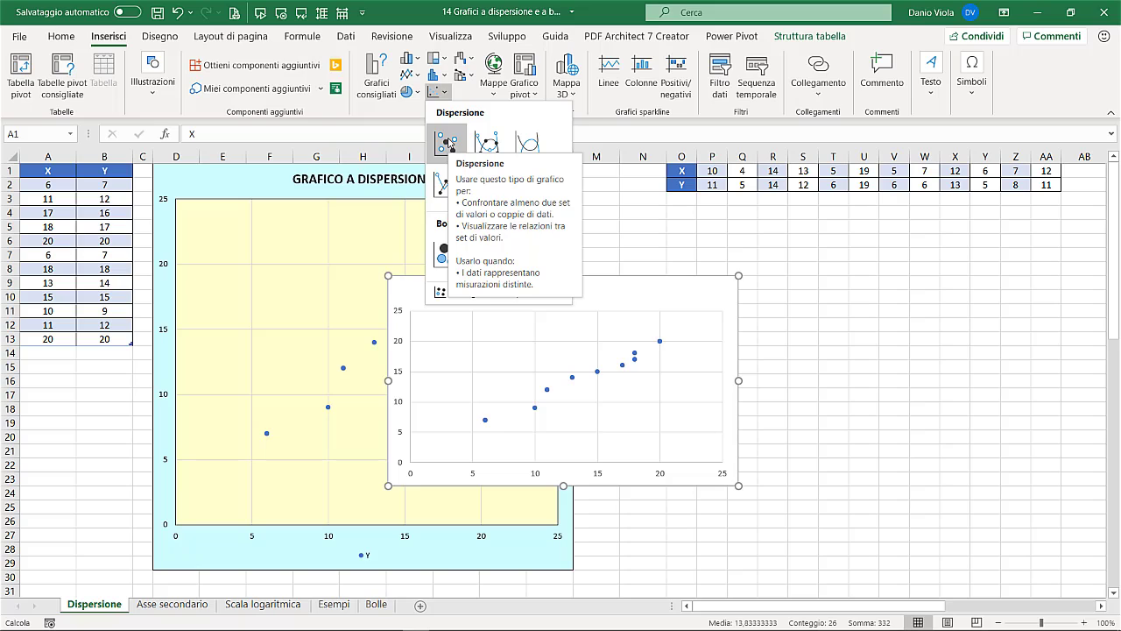
{"action": "left_click", "coordinate": [447, 143]}
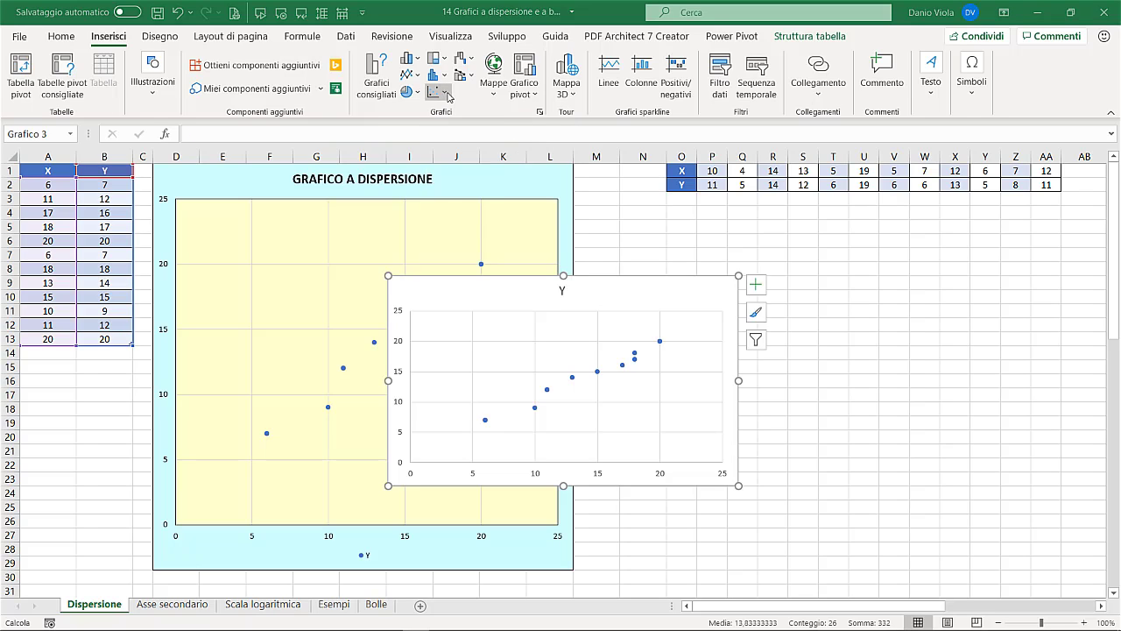
{"action": "left_click", "coordinate": [445, 92]}
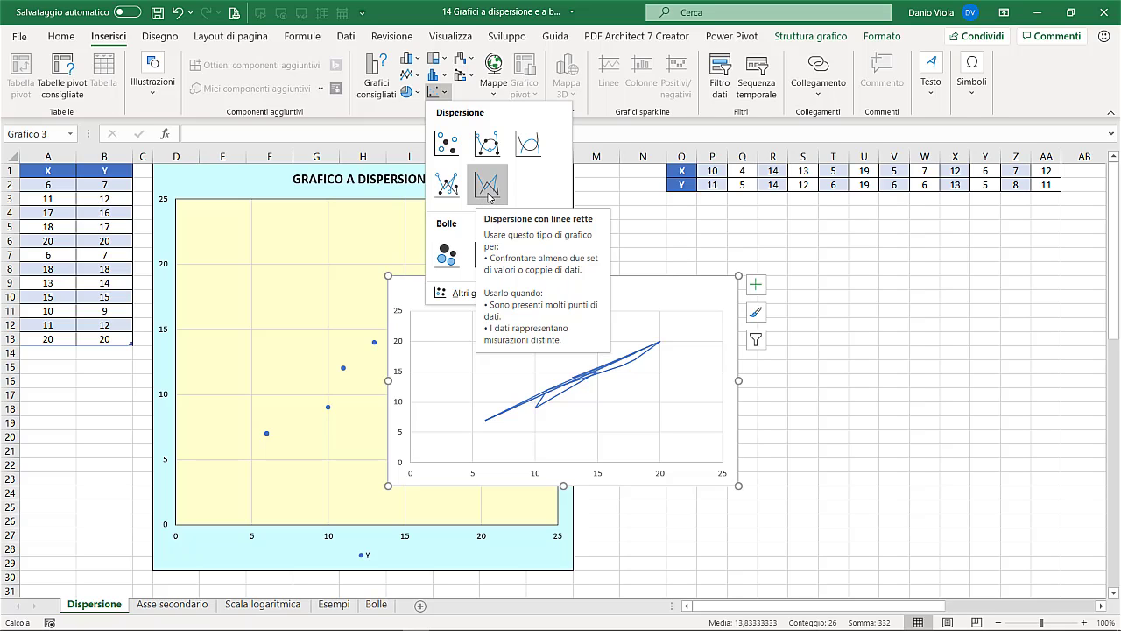
{"action": "left_click", "coordinate": [447, 92]}
{"action": "left_click", "coordinate": [448, 92]}
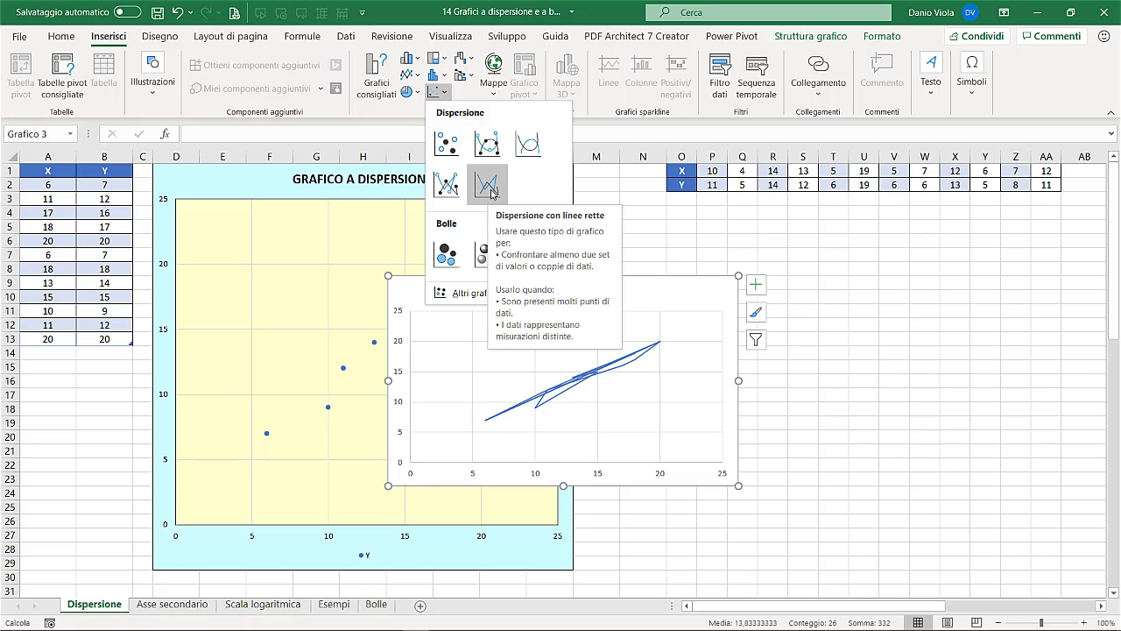
{"action": "key", "text": "Escape"}
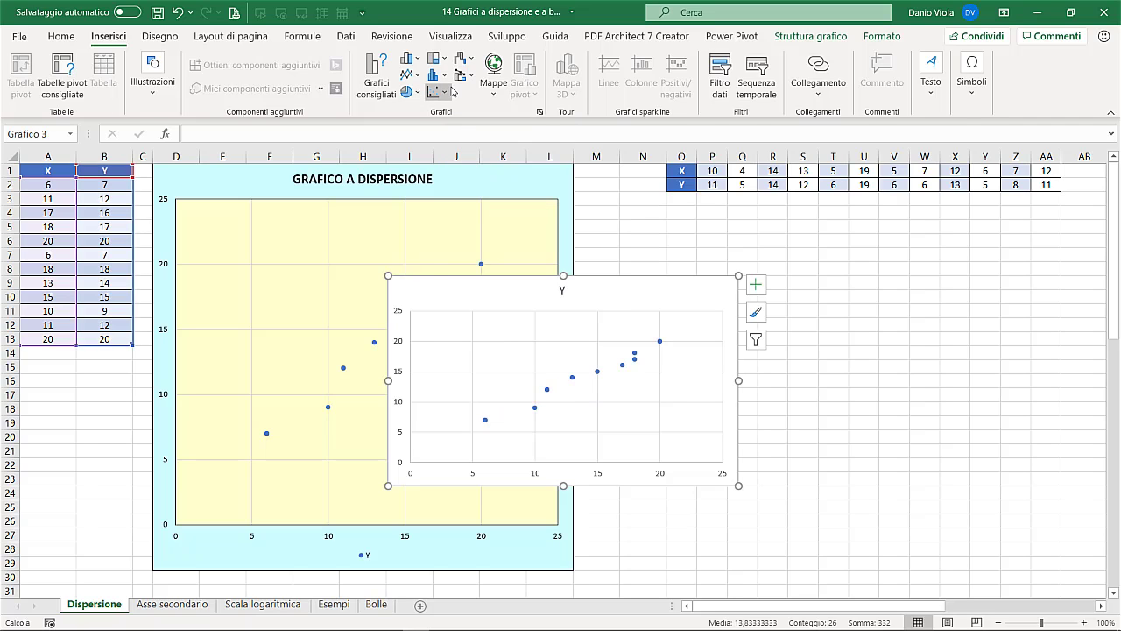
{"action": "left_click", "coordinate": [447, 93]}
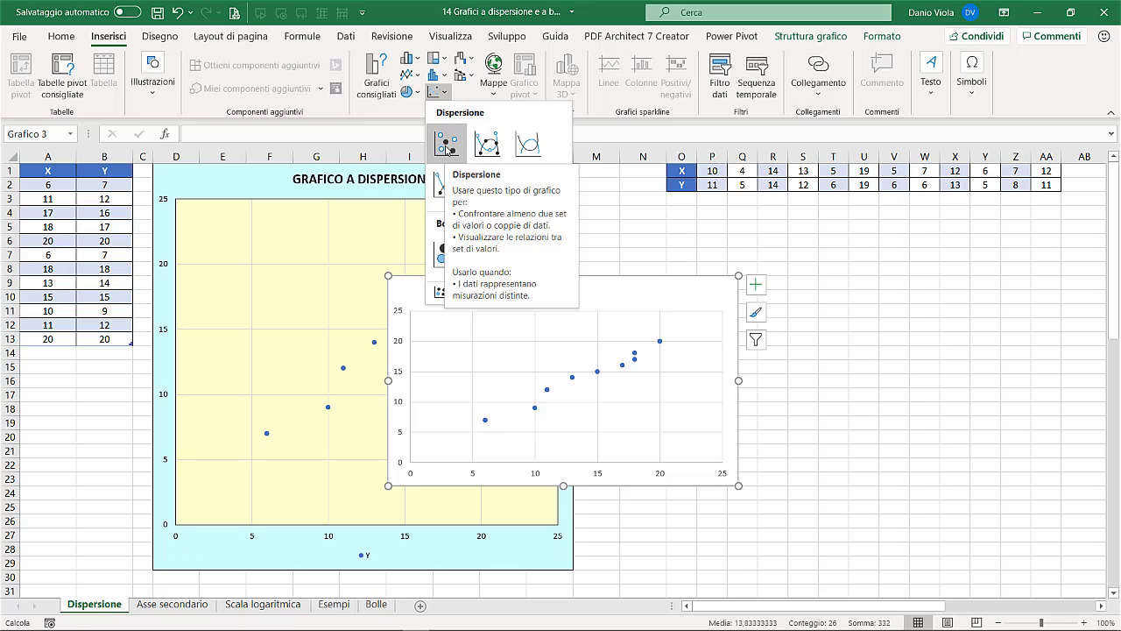
Step: Keep the marker-only 'Y' chart, move it over the original chart, and select O1:AA2
{"action": "left_click", "coordinate": [446, 147]}
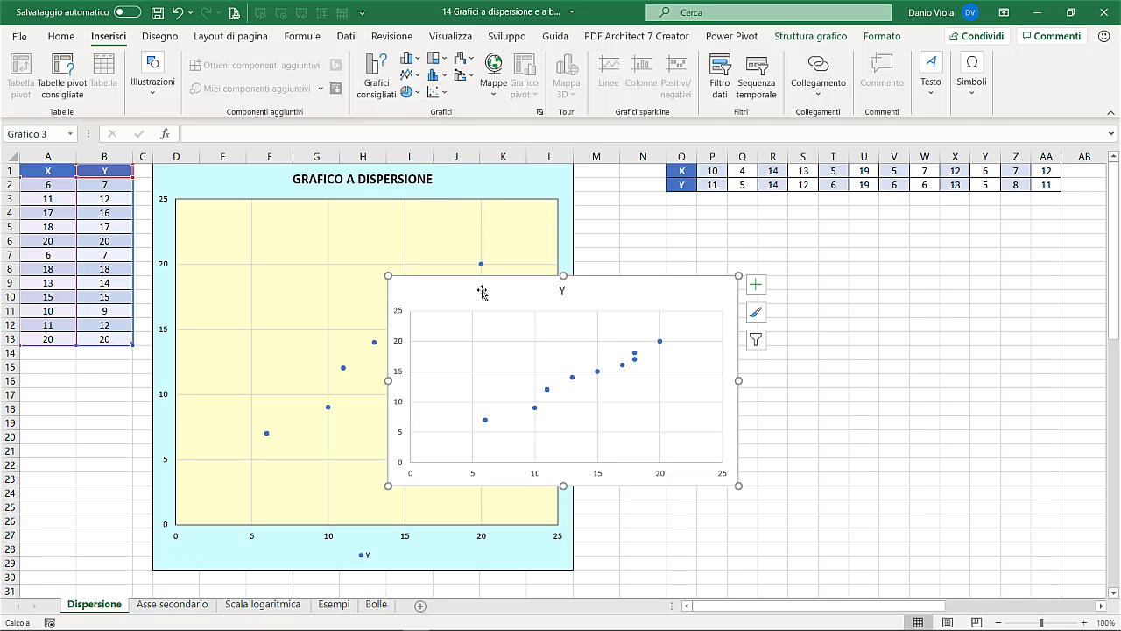
{"action": "left_click_drag", "start_coordinate": [509, 294], "coordinate": [271, 244]}
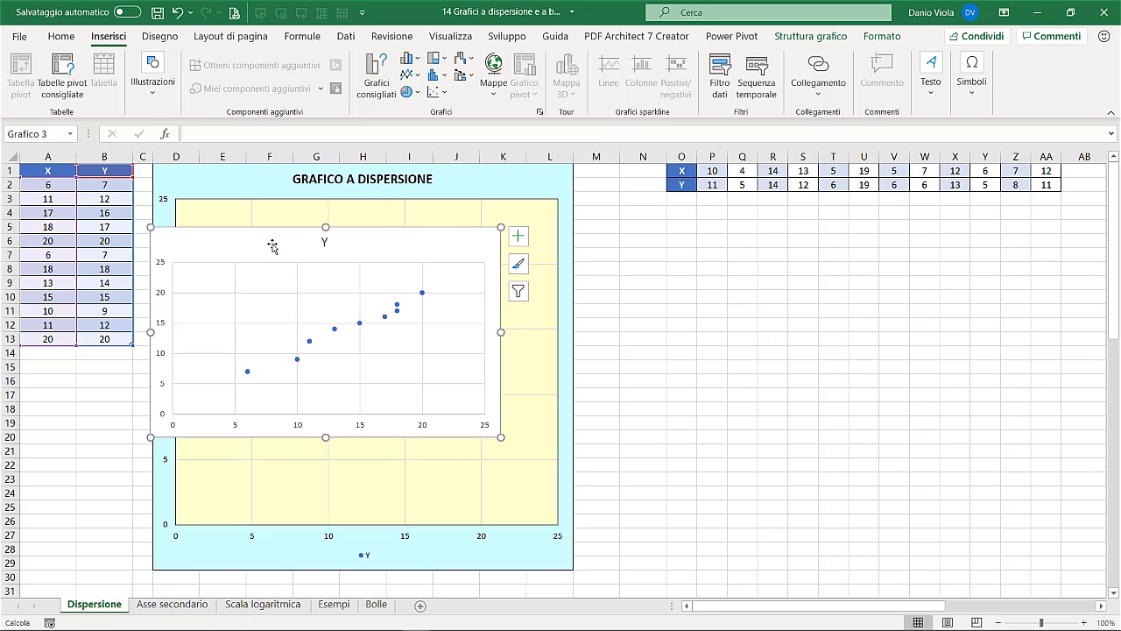
{"action": "left_click_drag", "start_coordinate": [685, 173], "coordinate": [1043, 191]}
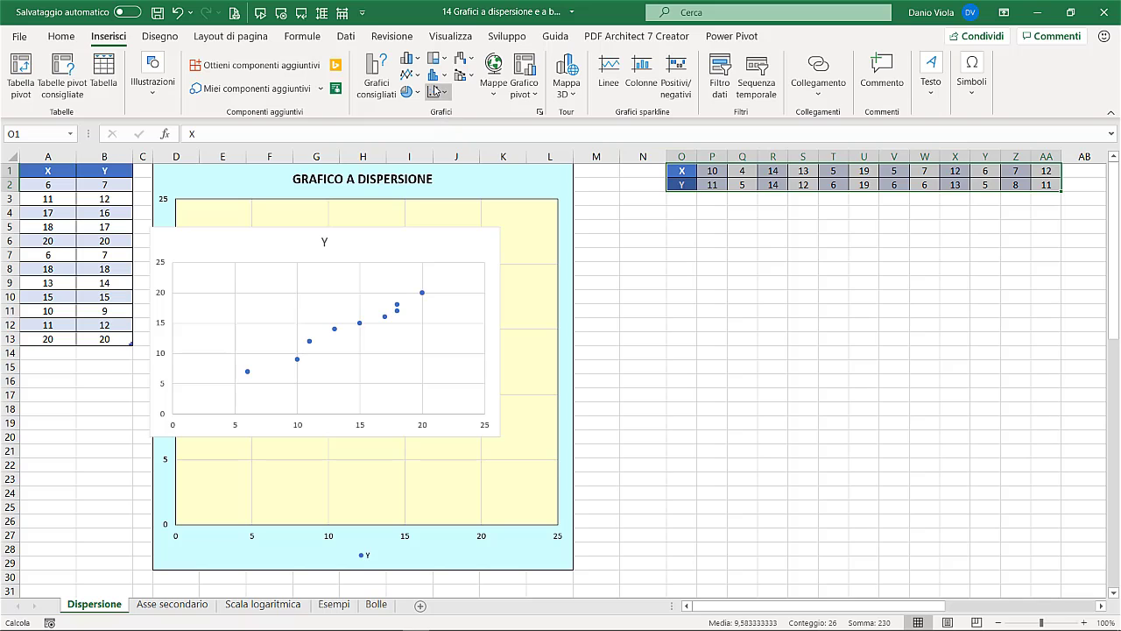
Step: Insert a marker-only scatter chart of O1:AA2 and move it right over columns M–AA
{"action": "left_click", "coordinate": [435, 92]}
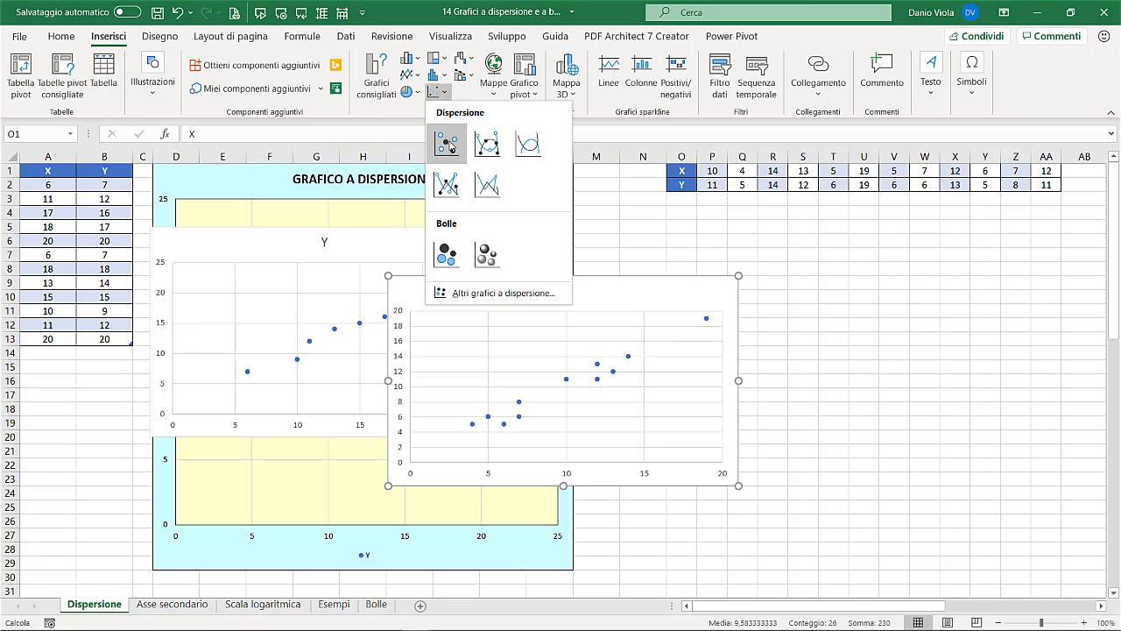
{"action": "left_click", "coordinate": [447, 143]}
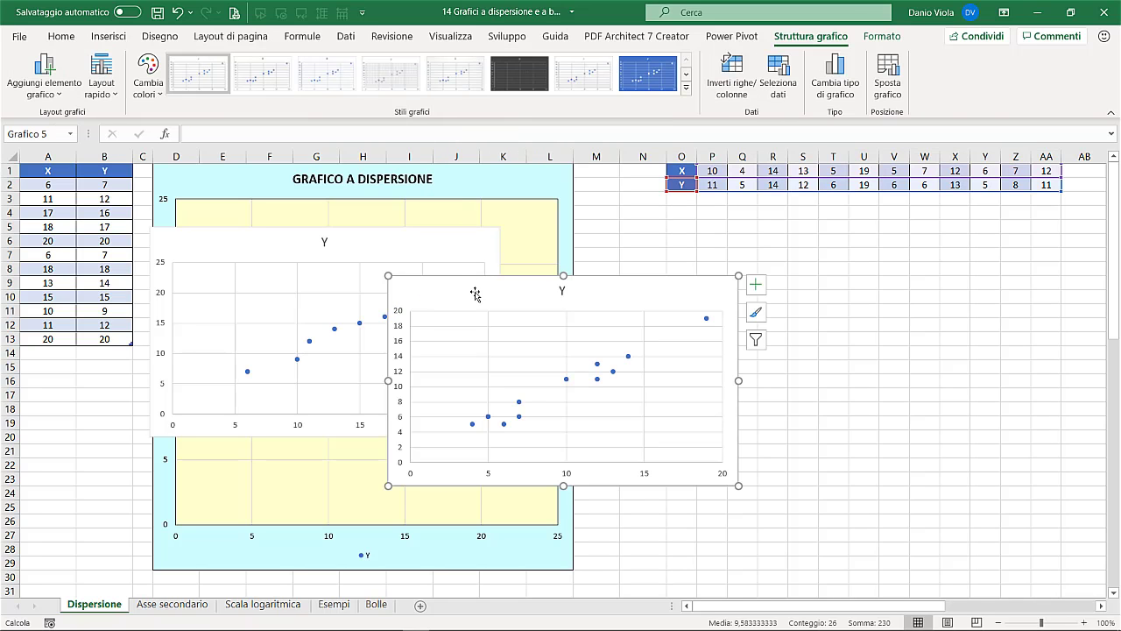
{"action": "left_click_drag", "start_coordinate": [474, 294], "coordinate": [680, 258]}
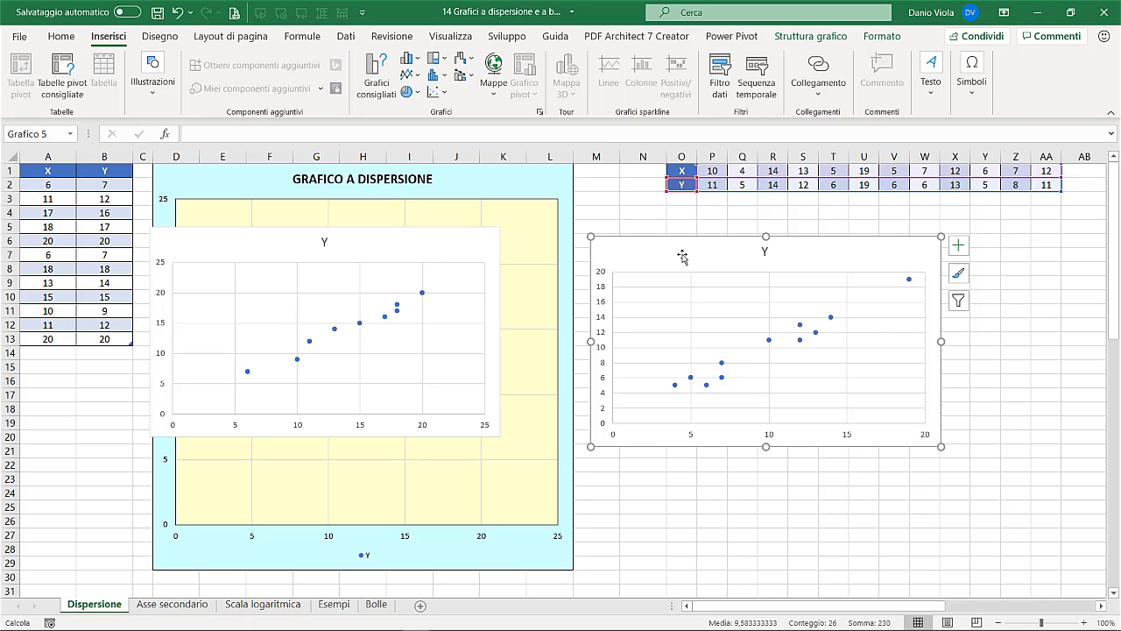
Step: Delete the O1:AA2 chart and the overlapping Y chart
{"action": "key", "text": "Delete"}
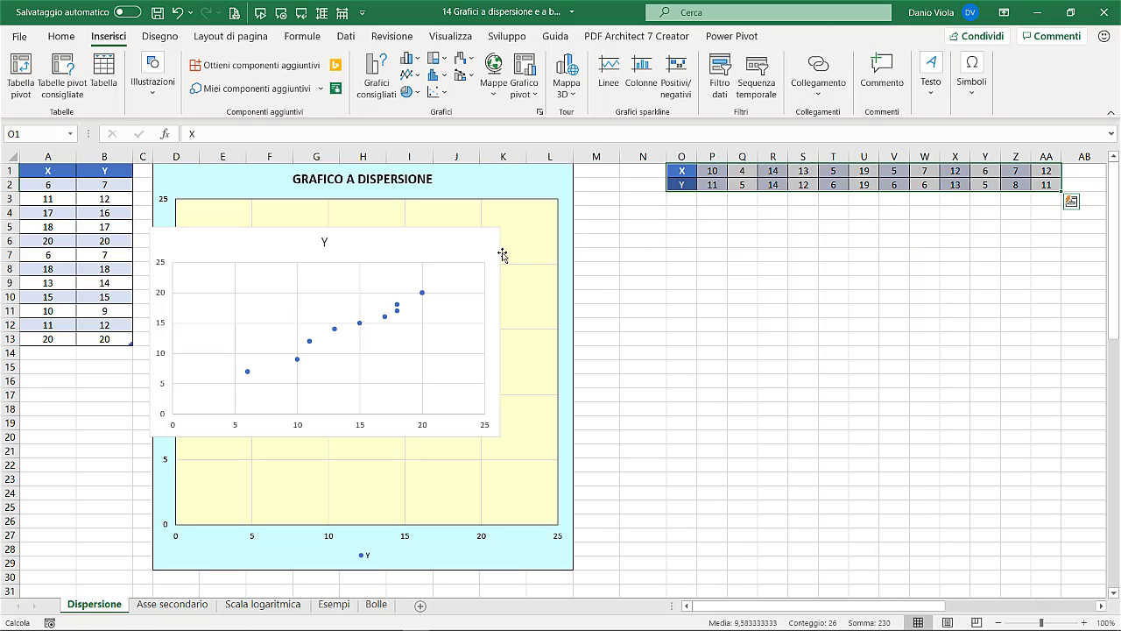
{"action": "left_click", "coordinate": [479, 252]}
{"action": "key", "text": "Delete"}
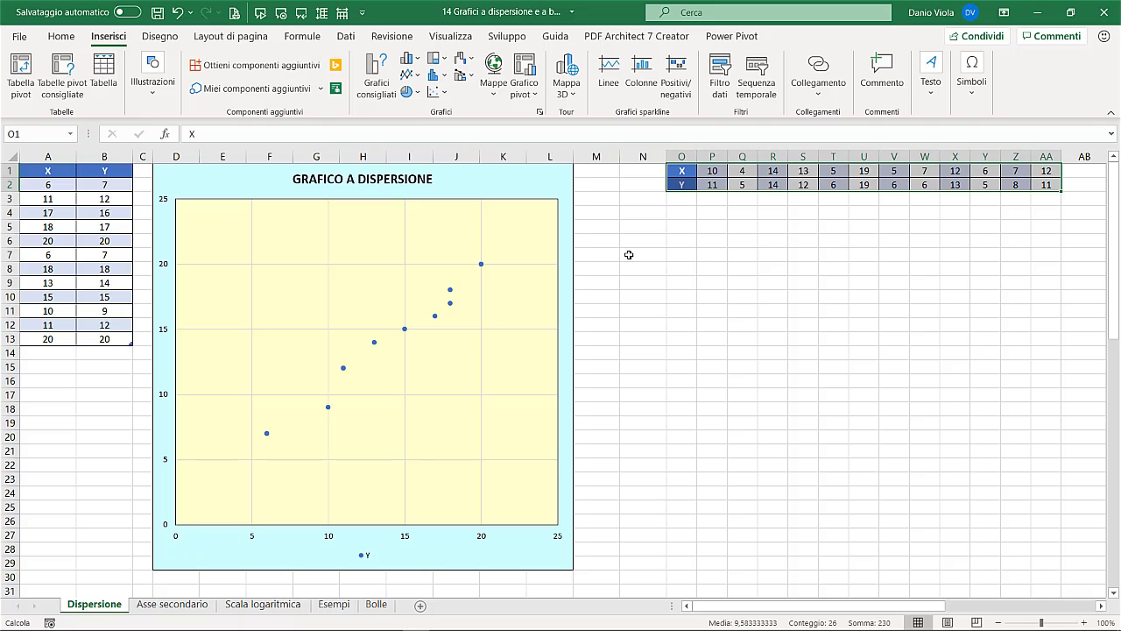
Step: Add axis titles, data labels and a trendline to GRAFICO A DISPERSIONE, remove its legend, and retitle the horizontal axis 'X'
{"action": "left_click", "coordinate": [536, 187]}
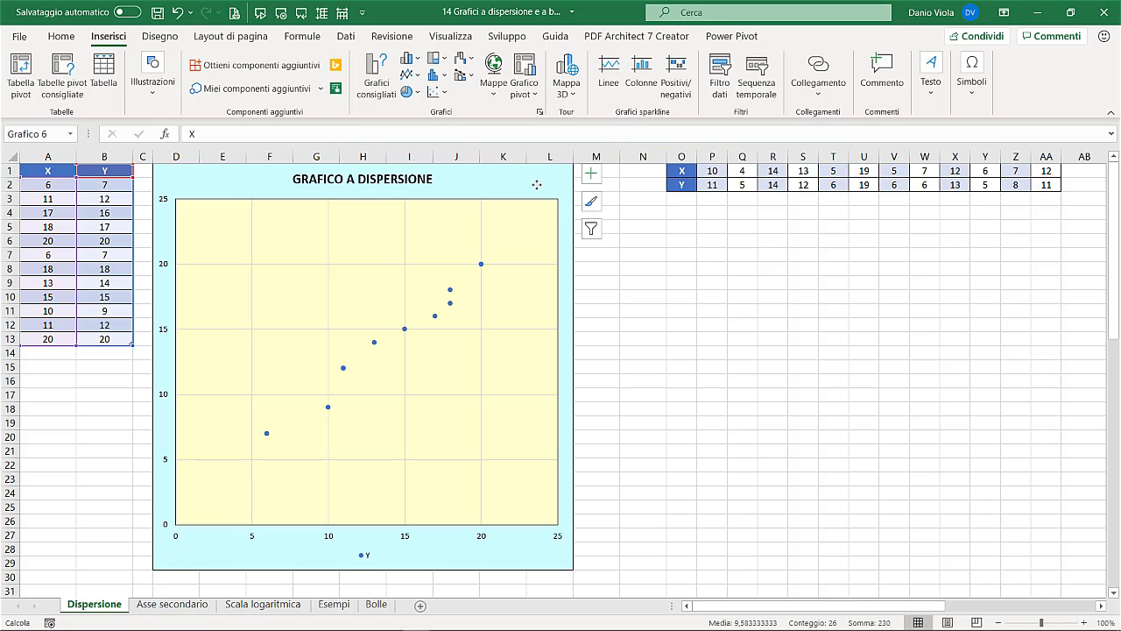
{"action": "left_click", "coordinate": [592, 179]}
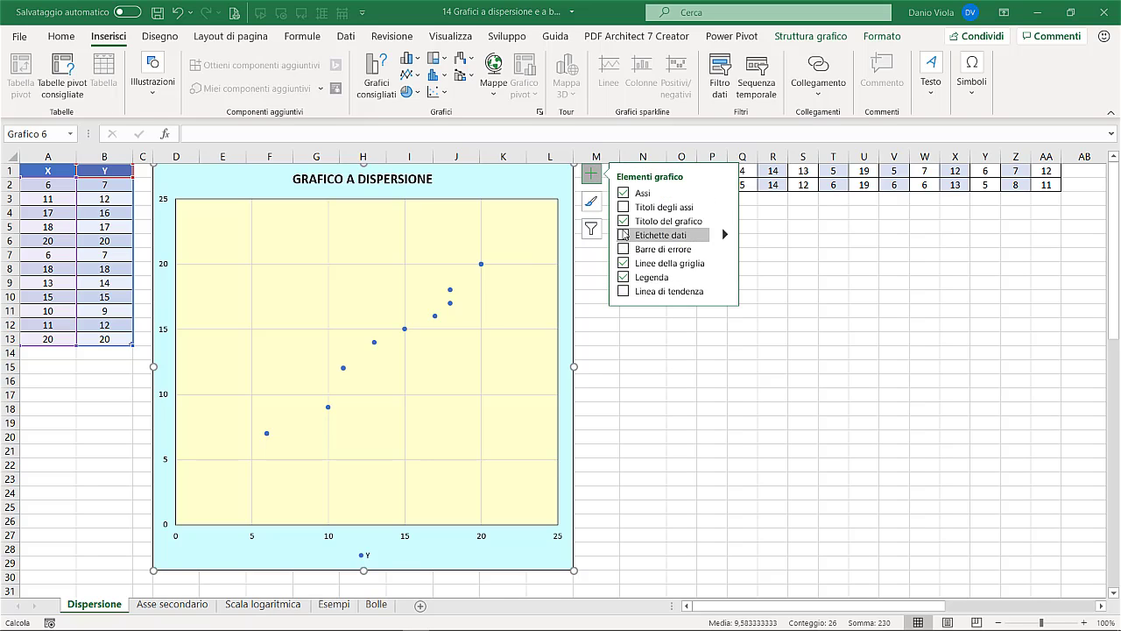
{"action": "left_click", "coordinate": [623, 209]}
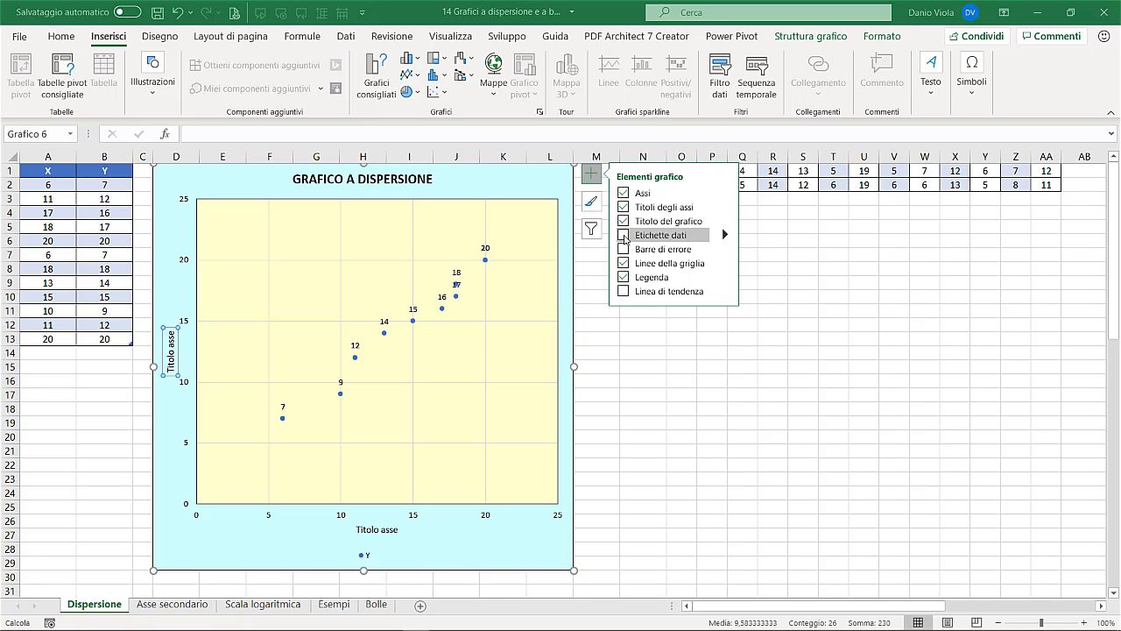
{"action": "left_click", "coordinate": [624, 234]}
{"action": "left_click", "coordinate": [725, 235]}
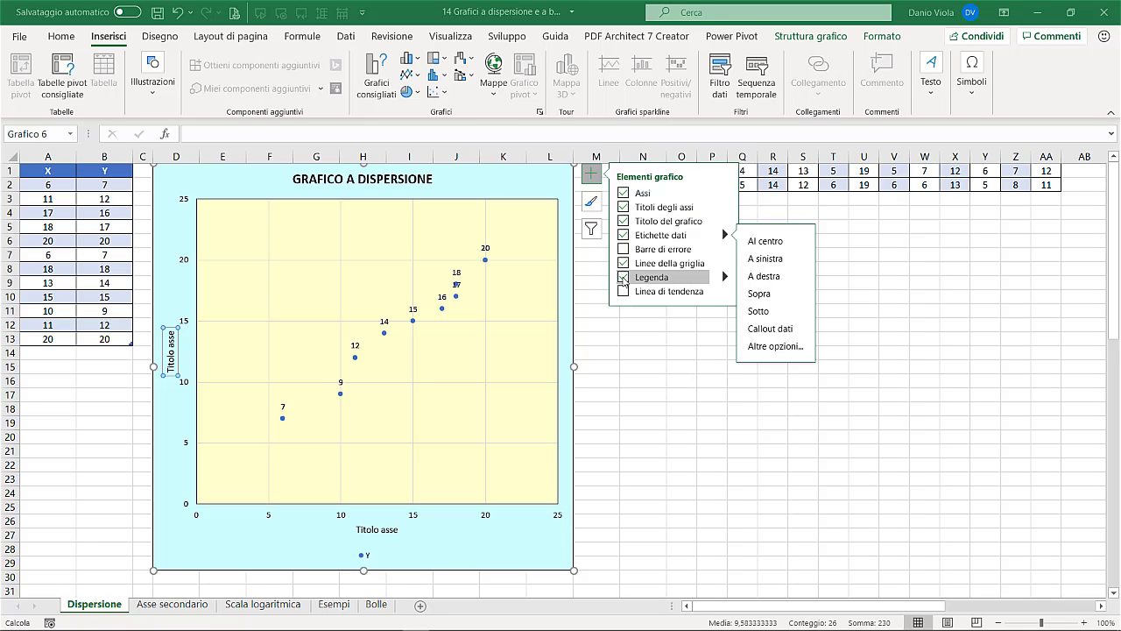
{"action": "left_click", "coordinate": [623, 279]}
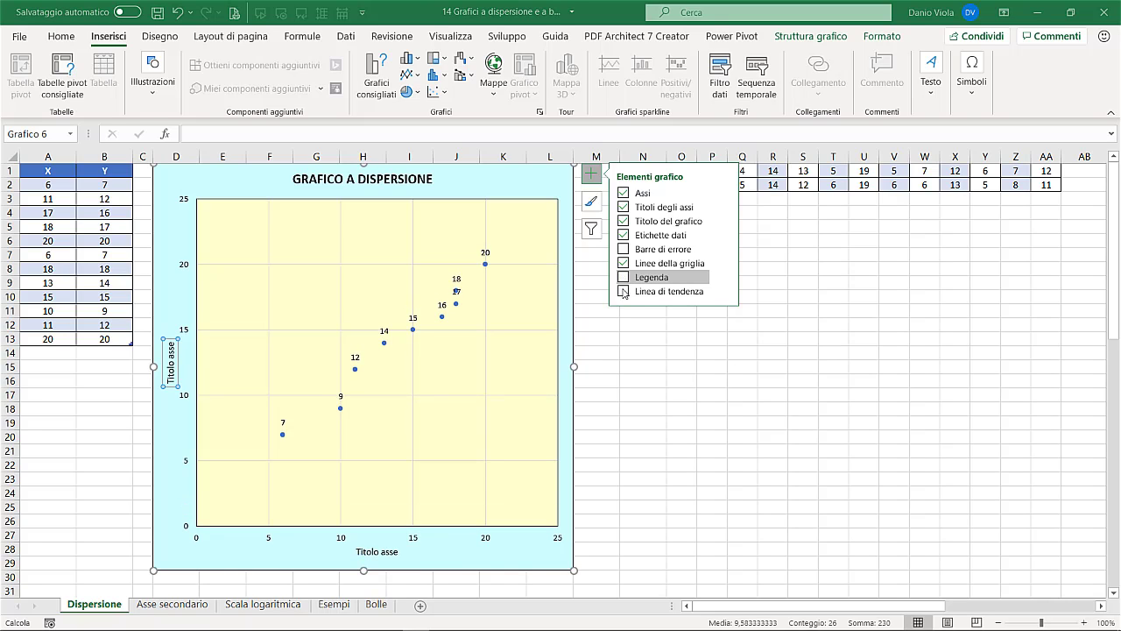
{"action": "left_click", "coordinate": [624, 294]}
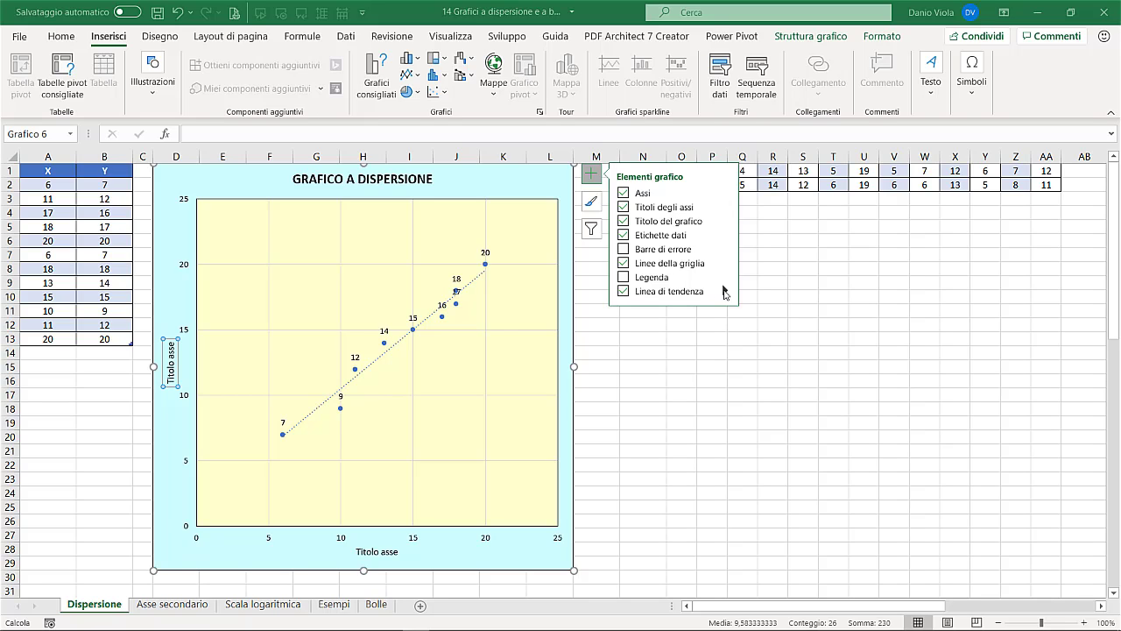
{"action": "left_click", "coordinate": [725, 292]}
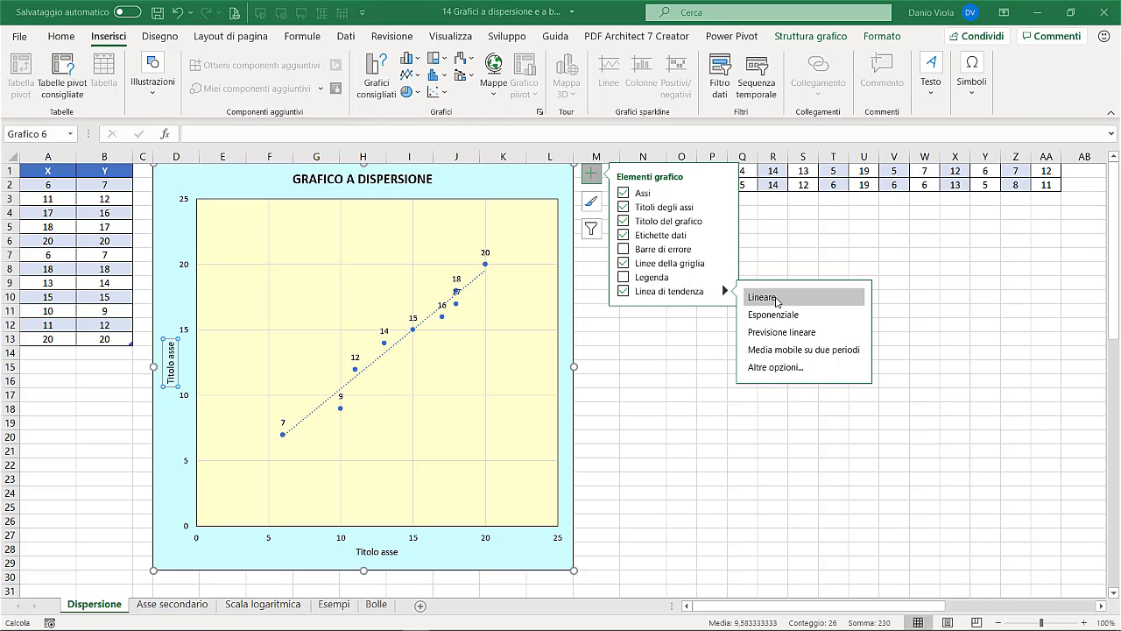
{"action": "double_click", "coordinate": [379, 552]}
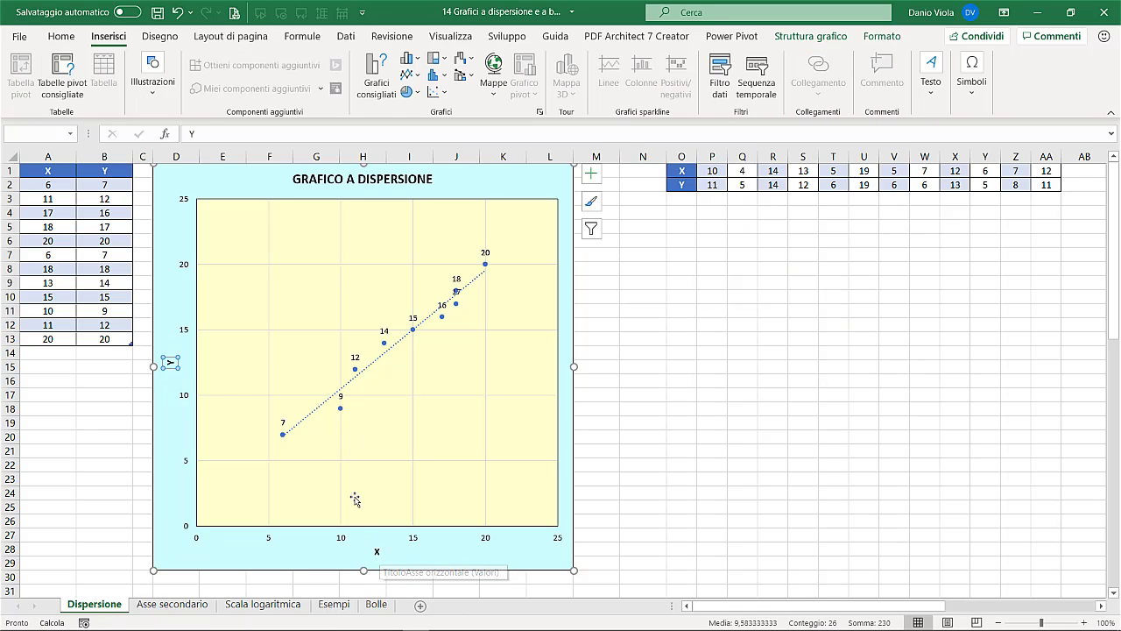
Step: Show the trendline equation y = 0,9077x + 1,4359 and R² 0,9772, placed at the plot's top-right
{"action": "double_click", "coordinate": [317, 413]}
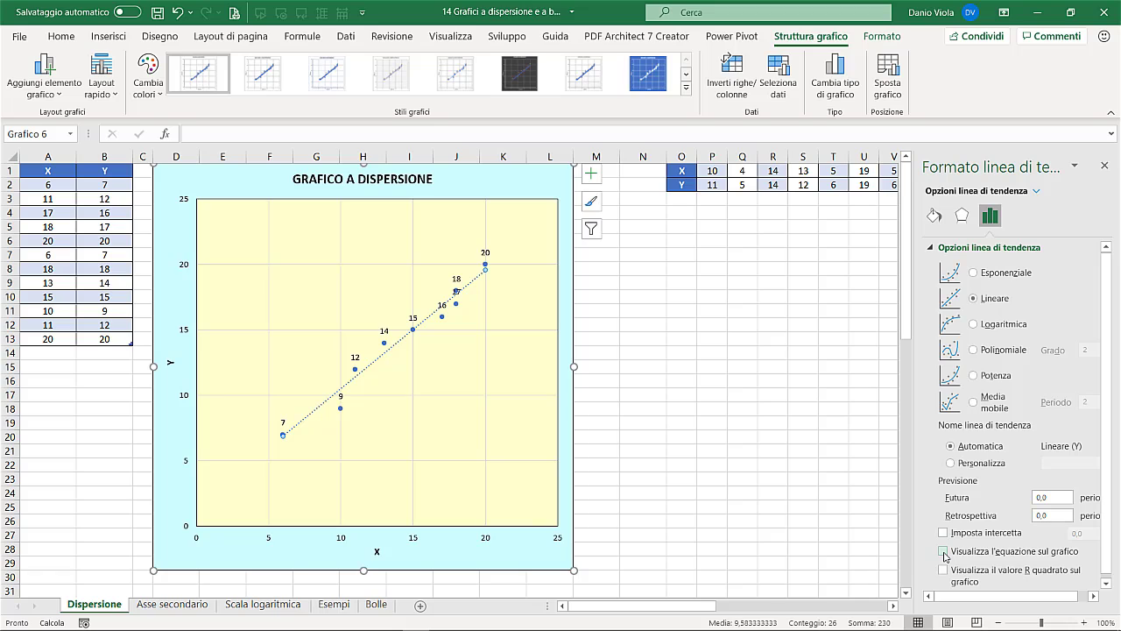
{"action": "left_click", "coordinate": [943, 552]}
{"action": "left_click", "coordinate": [944, 571]}
{"action": "left_click", "coordinate": [448, 274]}
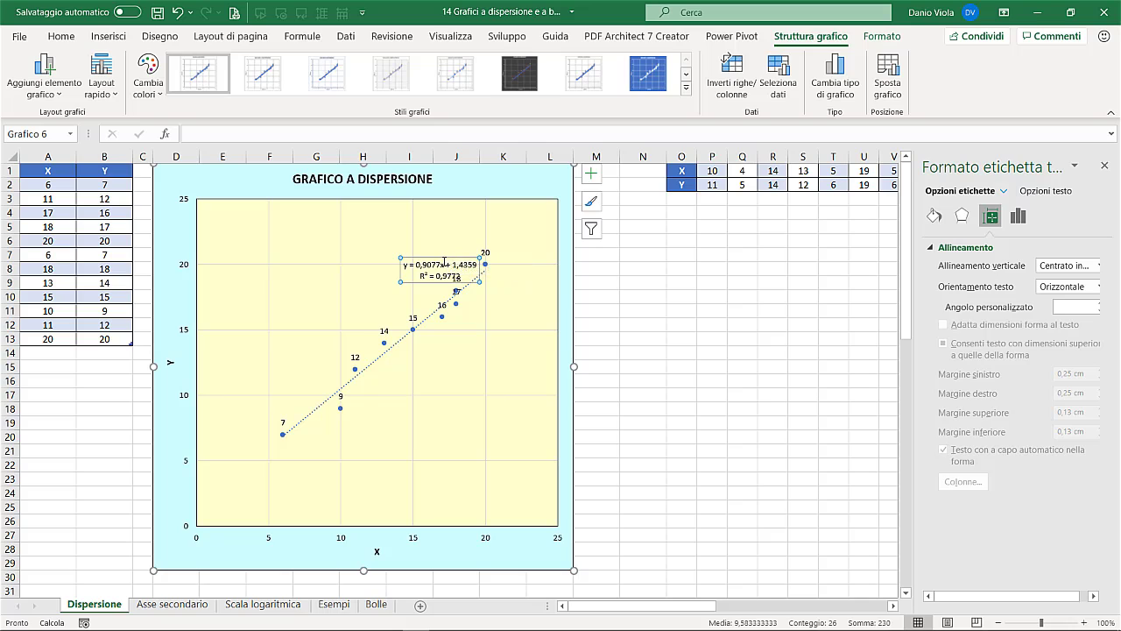
{"action": "left_click_drag", "start_coordinate": [445, 261], "coordinate": [511, 216]}
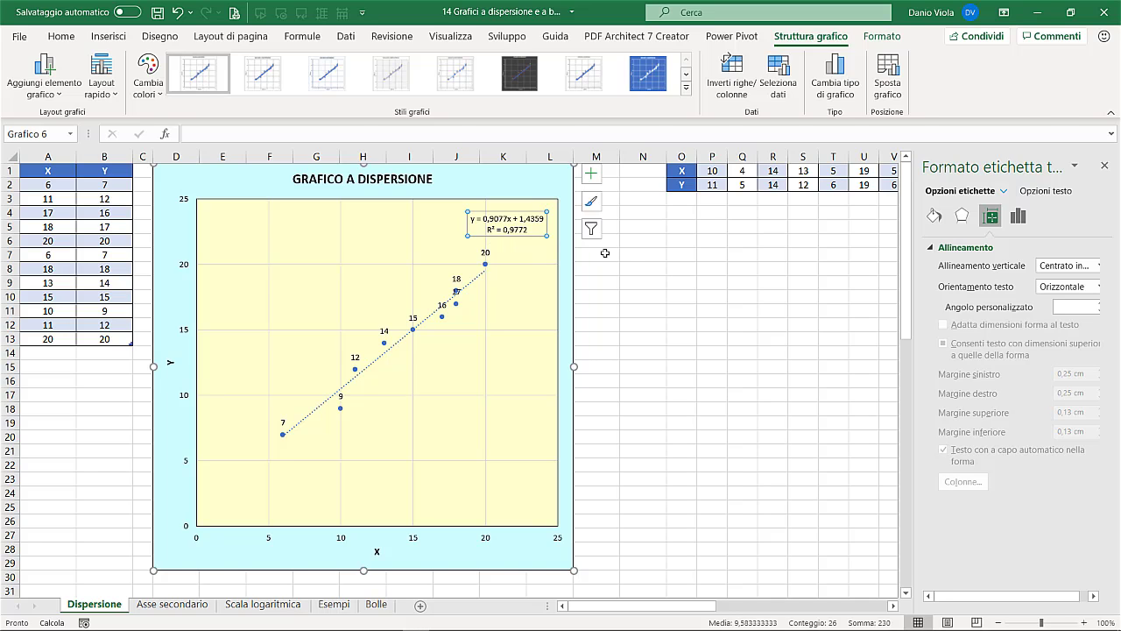
{"action": "left_click", "coordinate": [634, 253]}
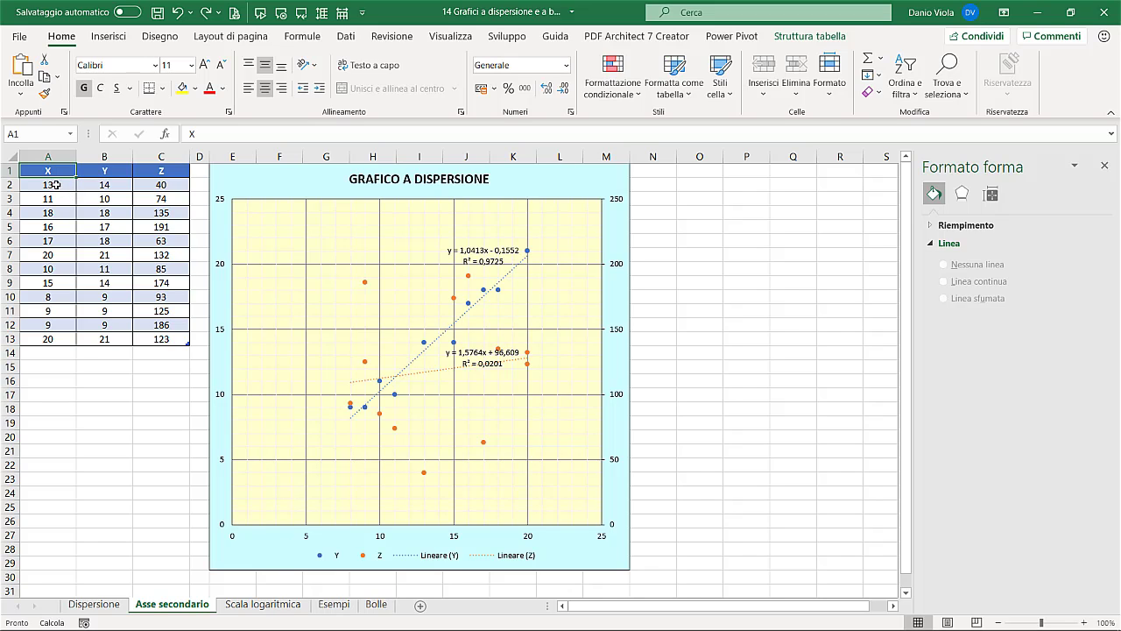
Step: Inspect the CASUALE.TRA formulas in A2, B2 and C2, then select the orange Z series
{"action": "left_click", "coordinate": [55, 184]}
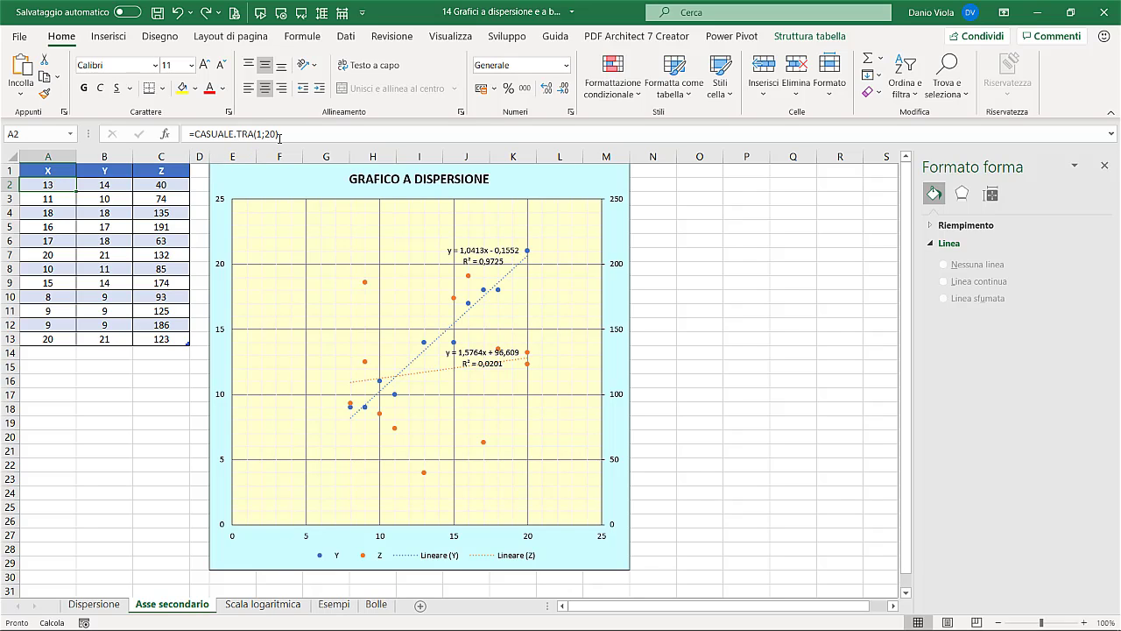
{"action": "left_click", "coordinate": [110, 184]}
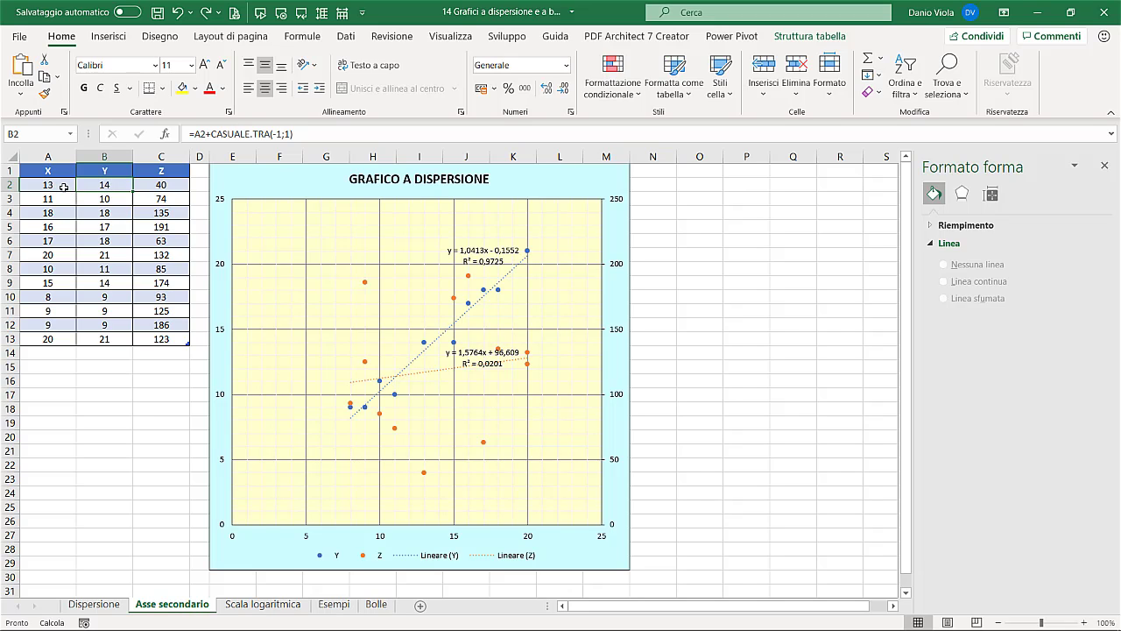
{"action": "left_click", "coordinate": [156, 186]}
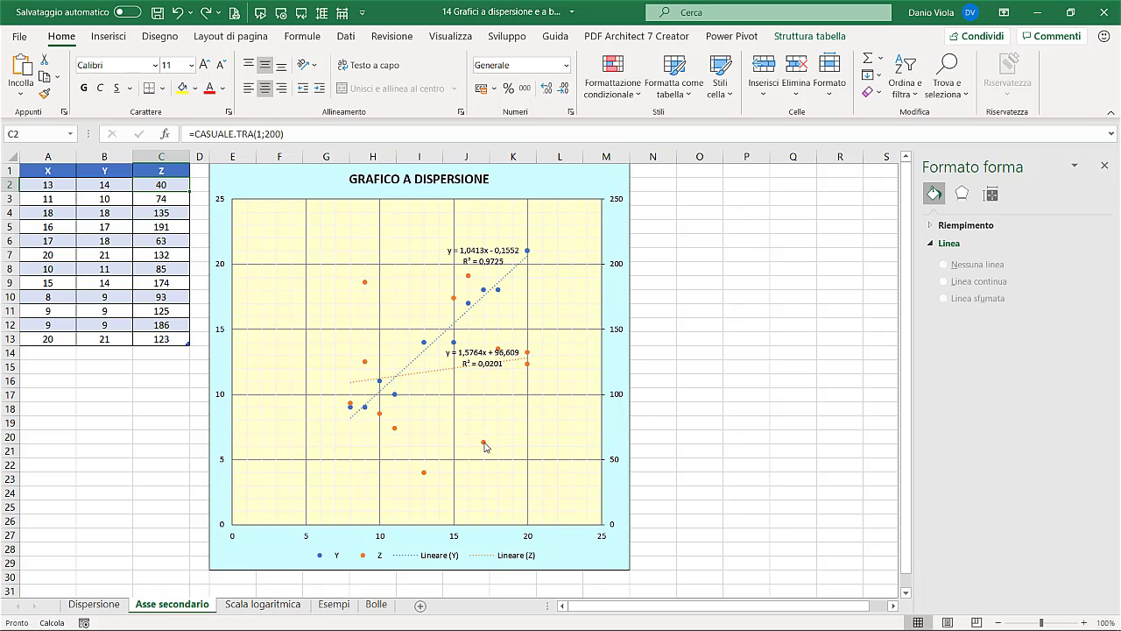
{"action": "mouse_move", "coordinate": [485, 445]}
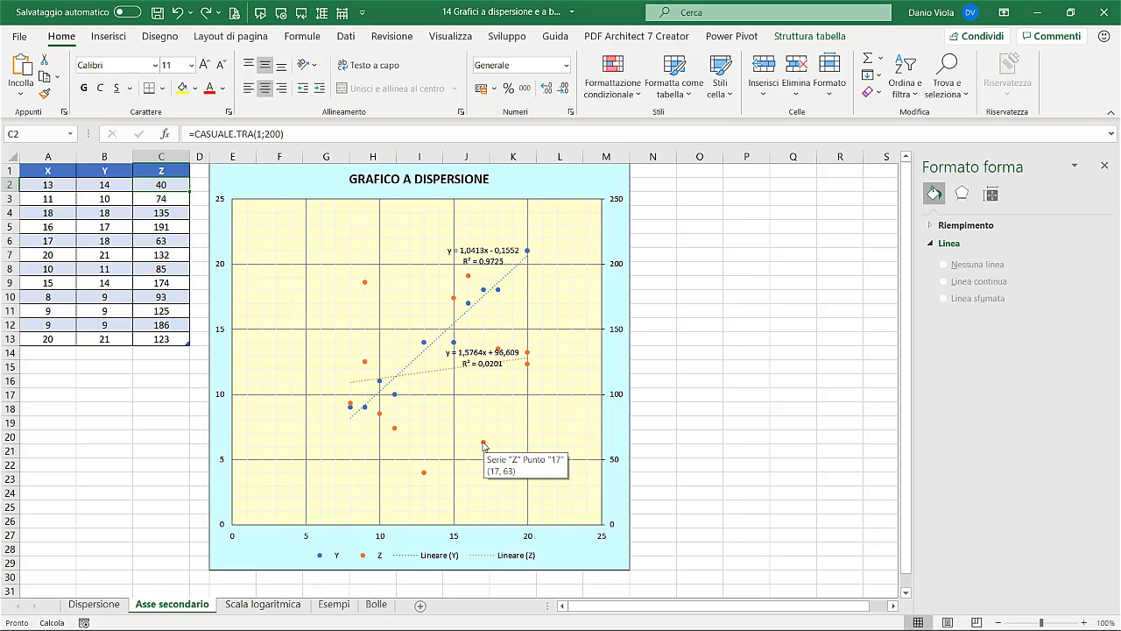
{"action": "left_click", "coordinate": [485, 445]}
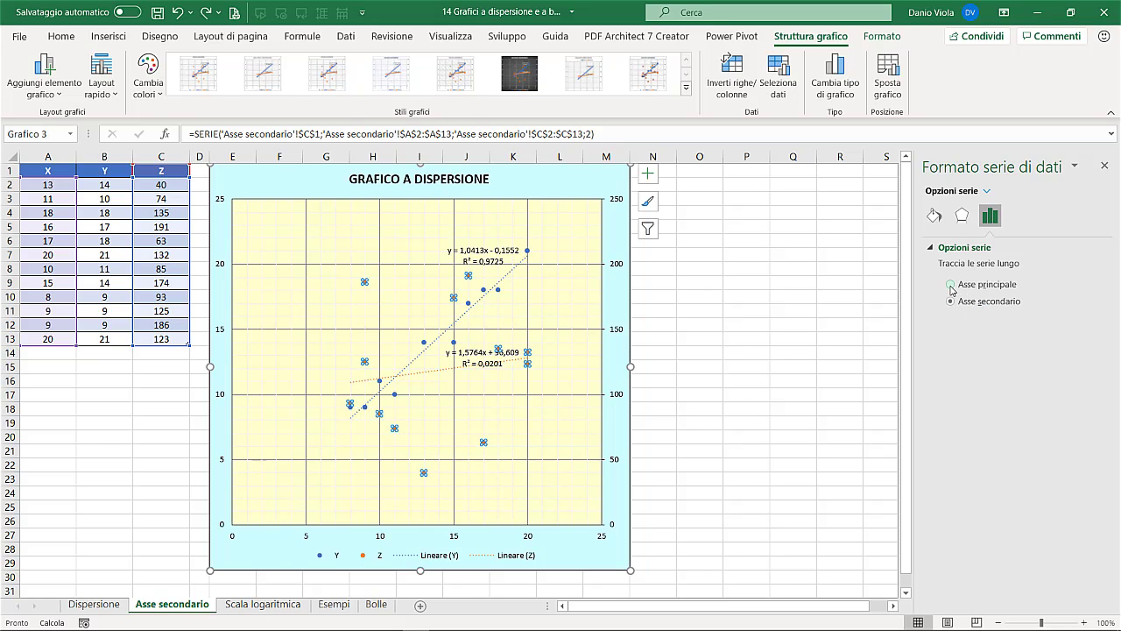
Step: Move the Z series to the primary axis, back to the secondary axis, then select the Y trendline
{"action": "left_click", "coordinate": [952, 285]}
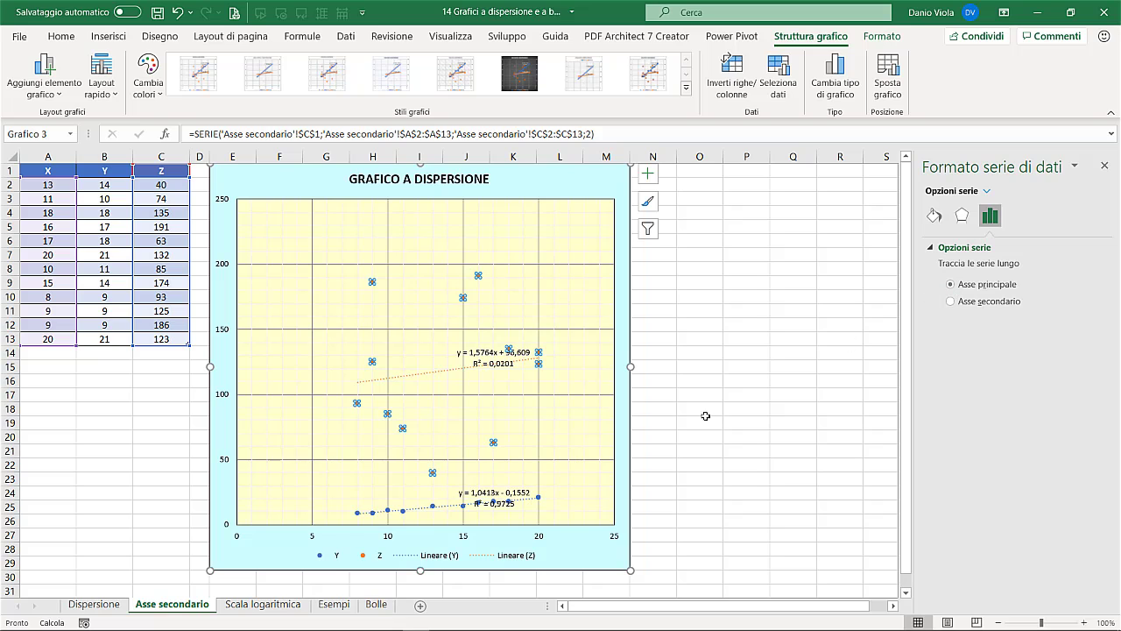
{"action": "left_click", "coordinate": [671, 408]}
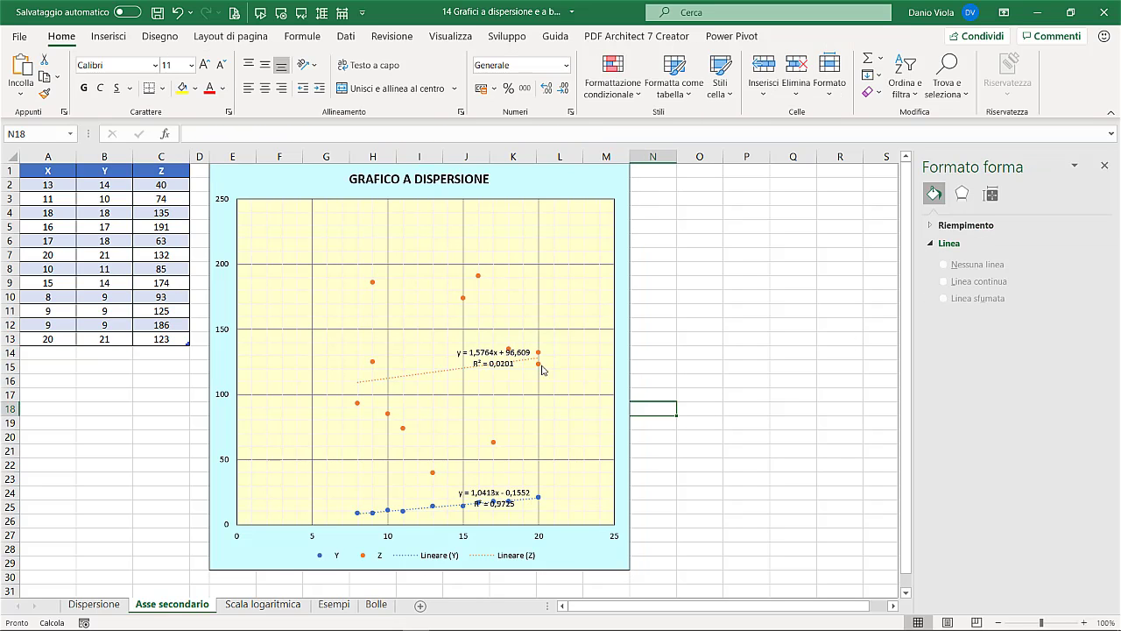
{"action": "mouse_move", "coordinate": [540, 373]}
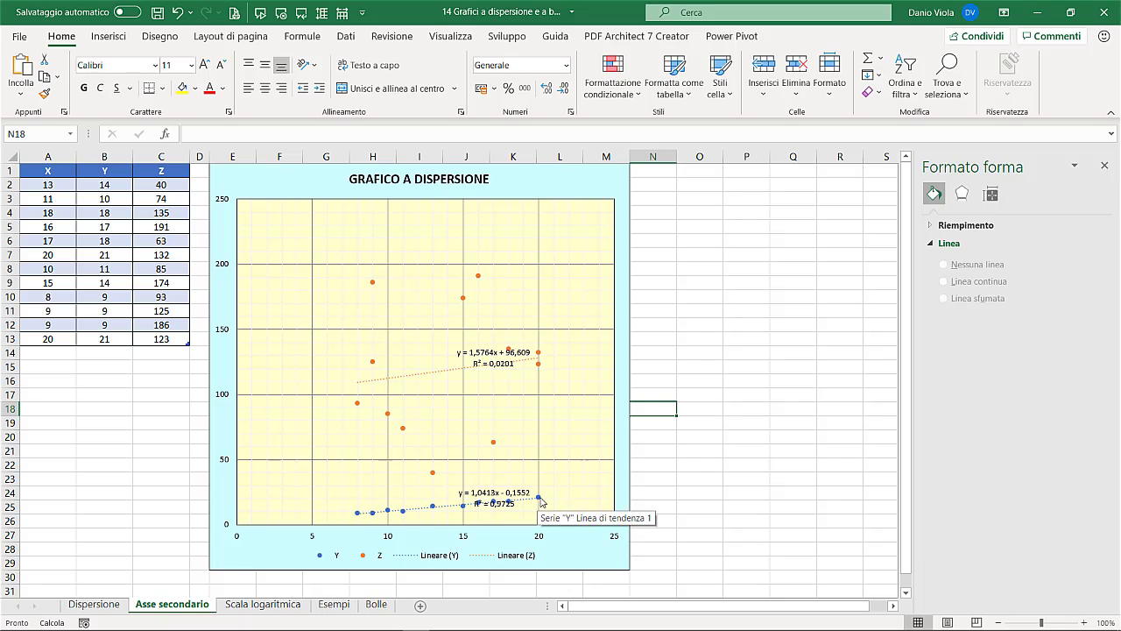
{"action": "left_click", "coordinate": [494, 444]}
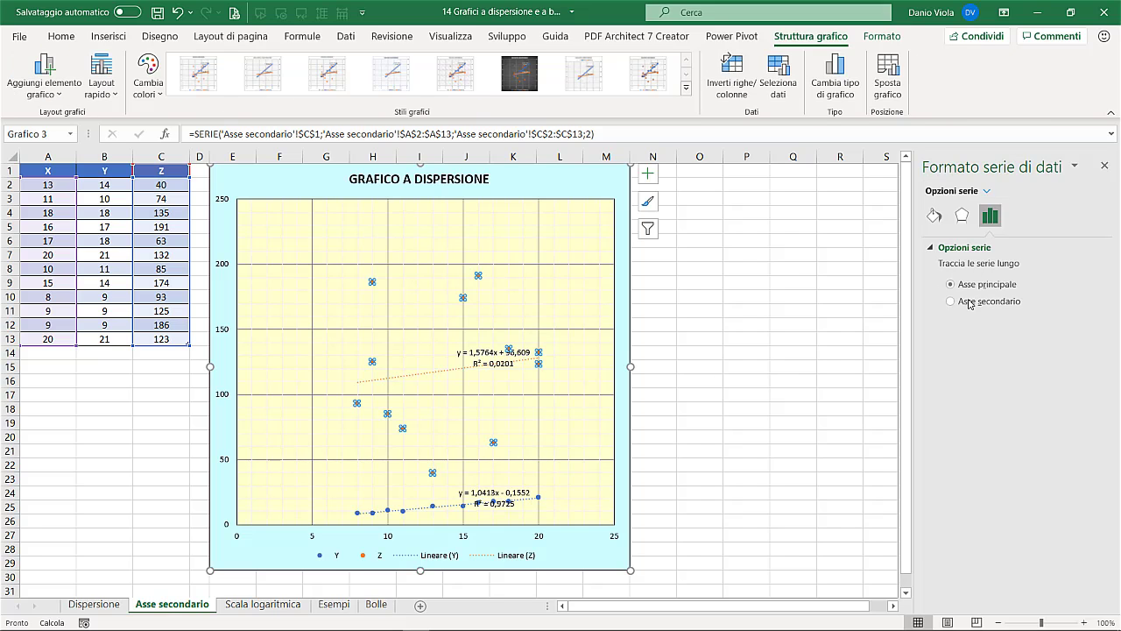
{"action": "left_click", "coordinate": [950, 303]}
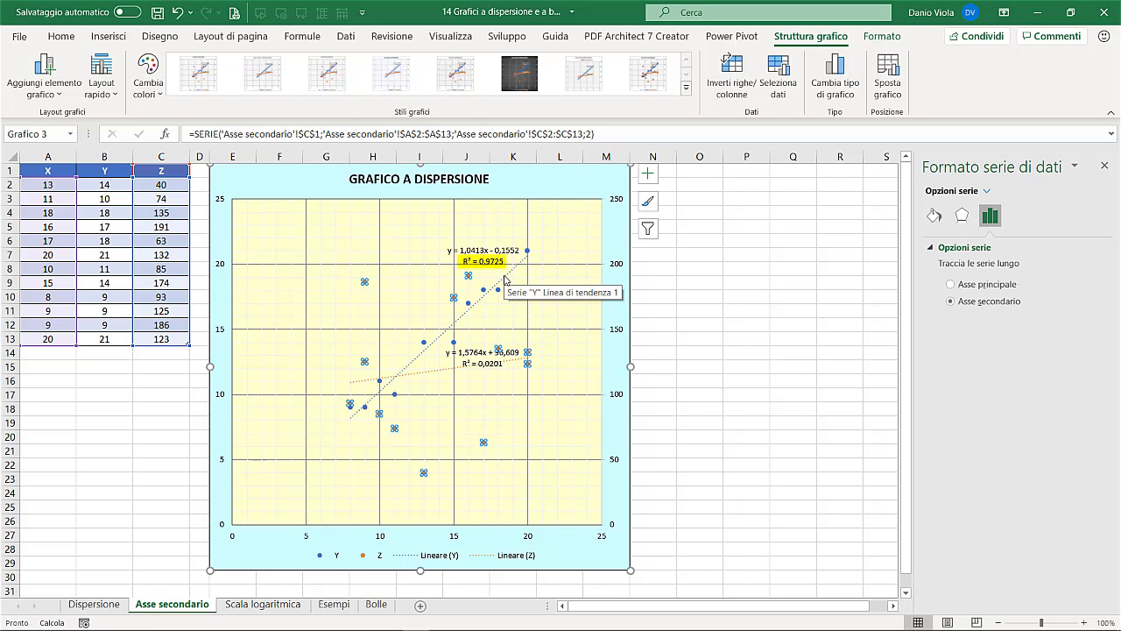
{"action": "left_click", "coordinate": [505, 280]}
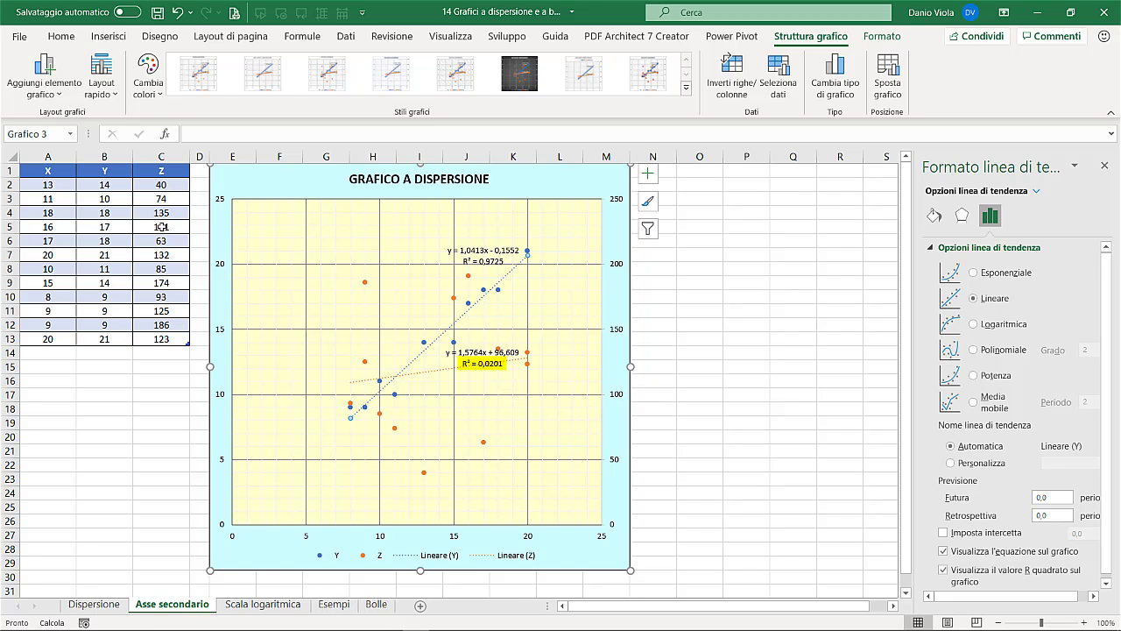
Step: Deselect the chart and check the CASUALE.TRA formulas in cells A4 and C4
{"action": "left_click", "coordinate": [49, 212]}
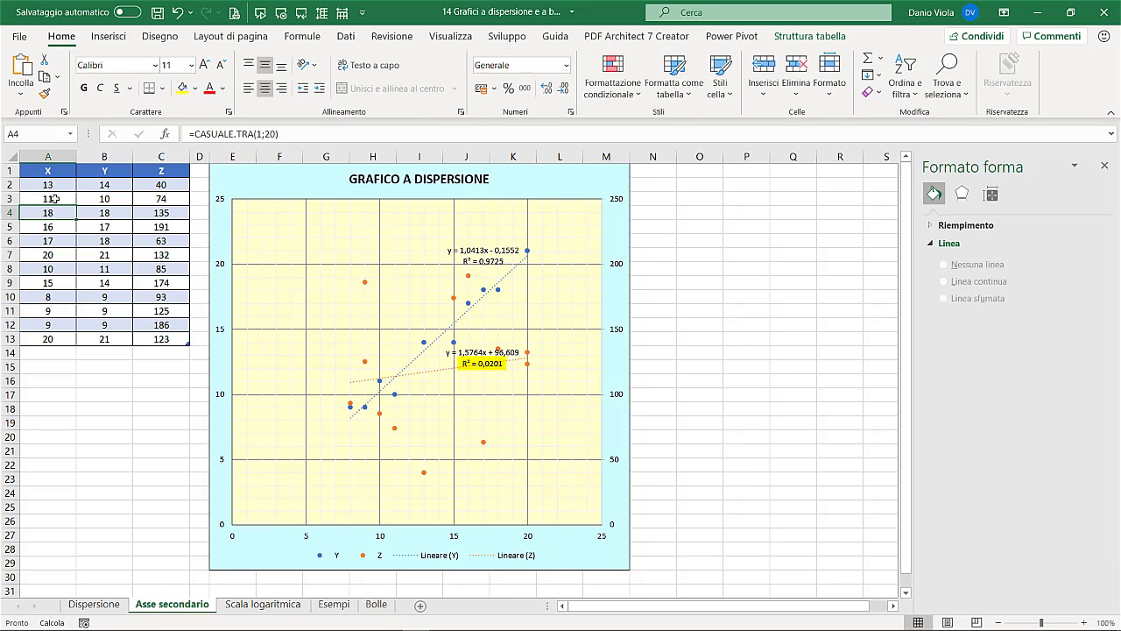
{"action": "left_click", "coordinate": [159, 213]}
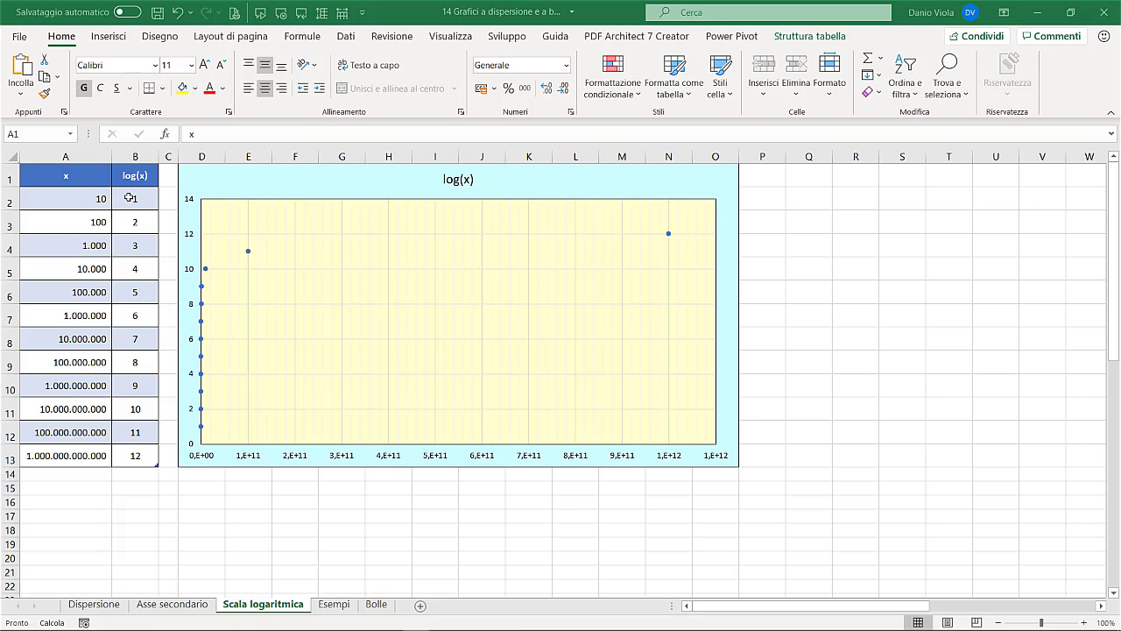
Step: Check the LOG formulas in B2 and B5 and the value 10000 in A5, then open the log(x) chart's horizontal axis options
{"action": "left_click", "coordinate": [129, 198]}
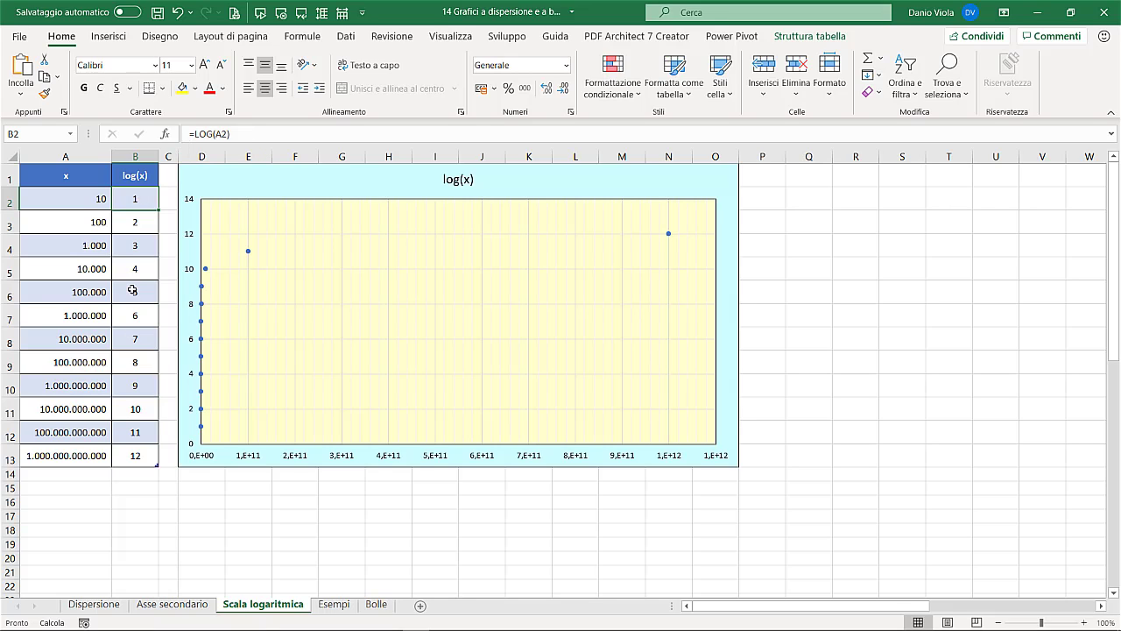
{"action": "left_click", "coordinate": [93, 269]}
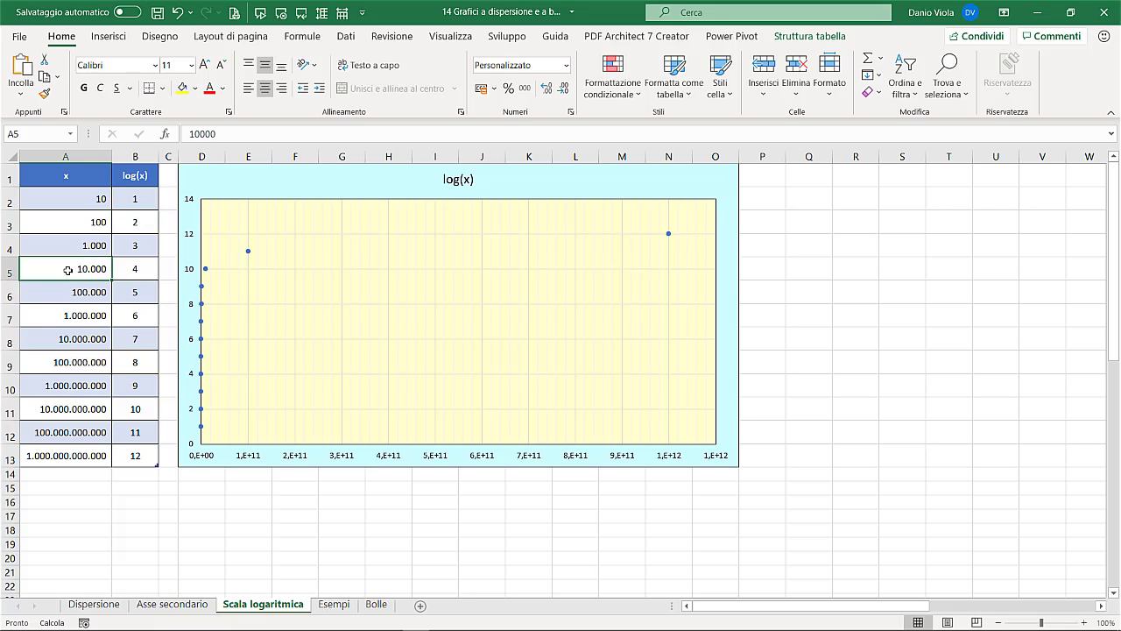
{"action": "left_click", "coordinate": [151, 271]}
{"action": "key", "text": "ctrl+Home"}
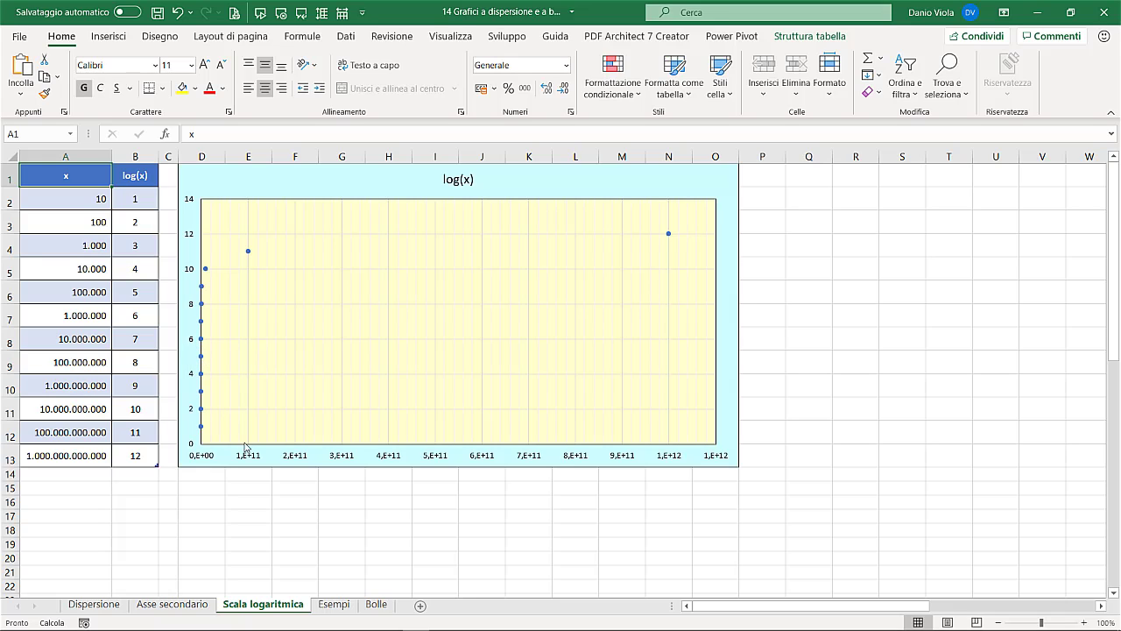
{"action": "double_click", "coordinate": [300, 457]}
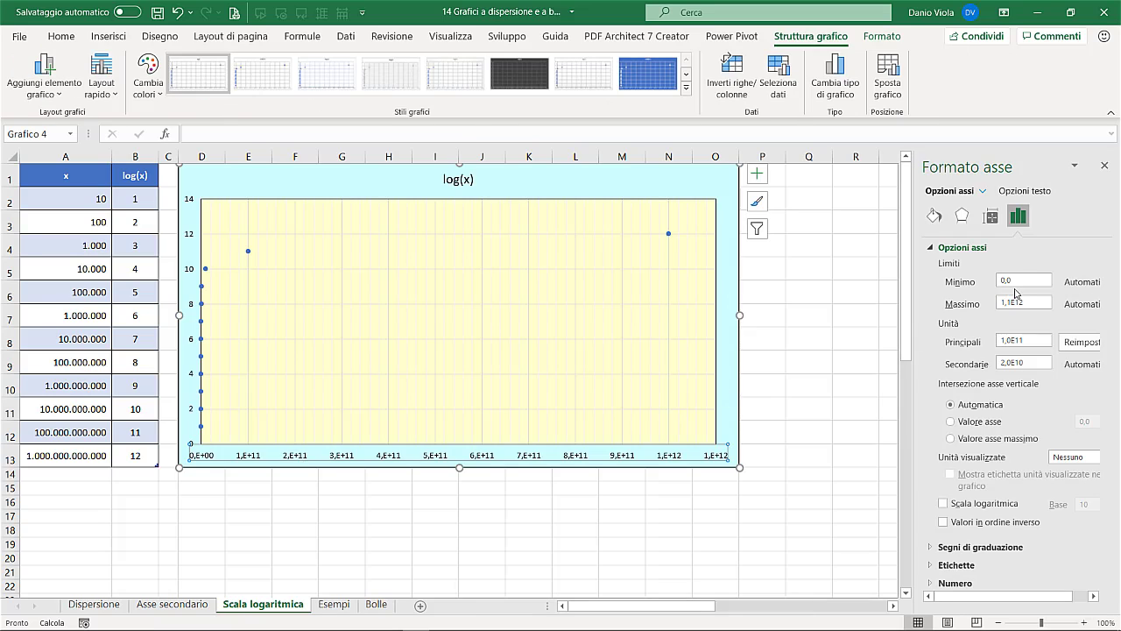
Step: Make the horizontal axis logarithmic with major unit 10, spanning 1,E+00 to 1,E+12
{"action": "left_click", "coordinate": [944, 504]}
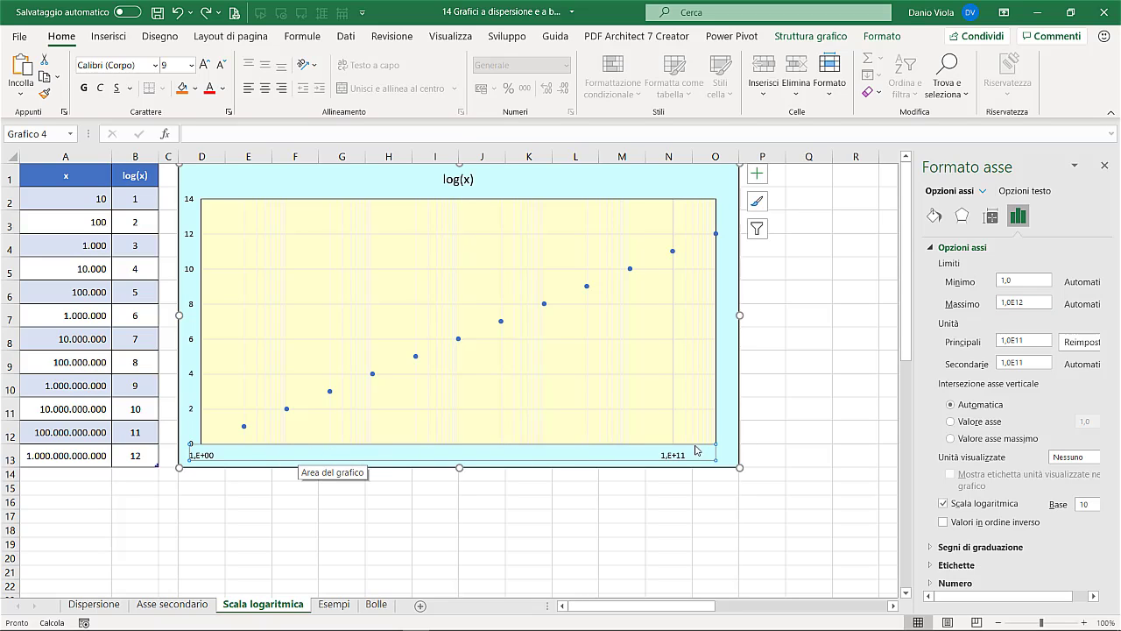
{"action": "left_click", "coordinate": [1032, 340]}
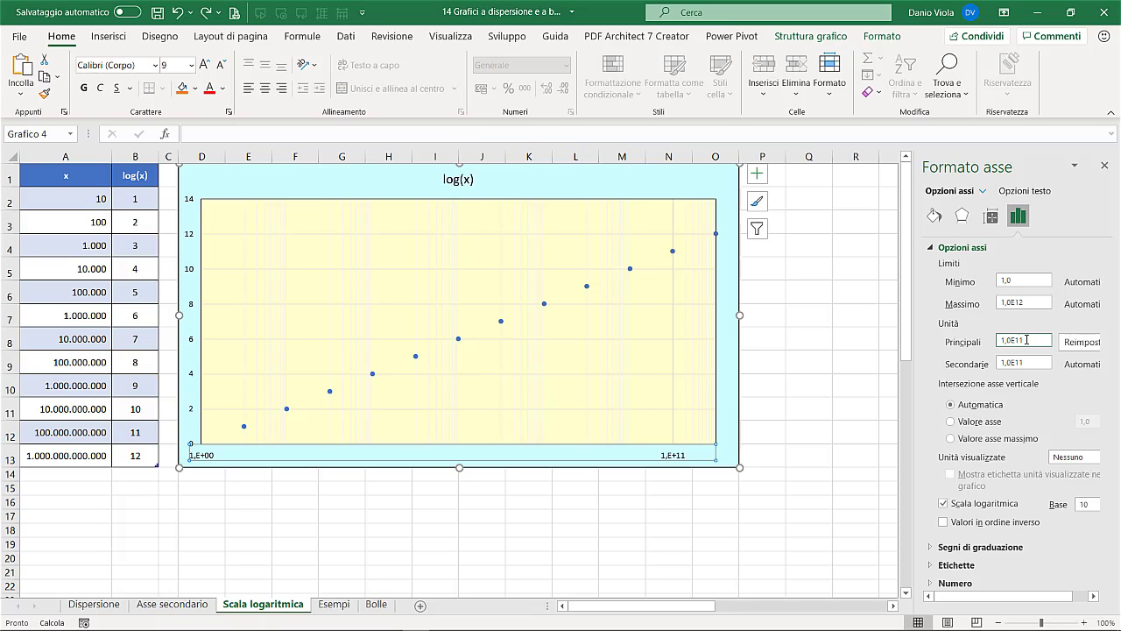
{"action": "key", "text": "Return"}
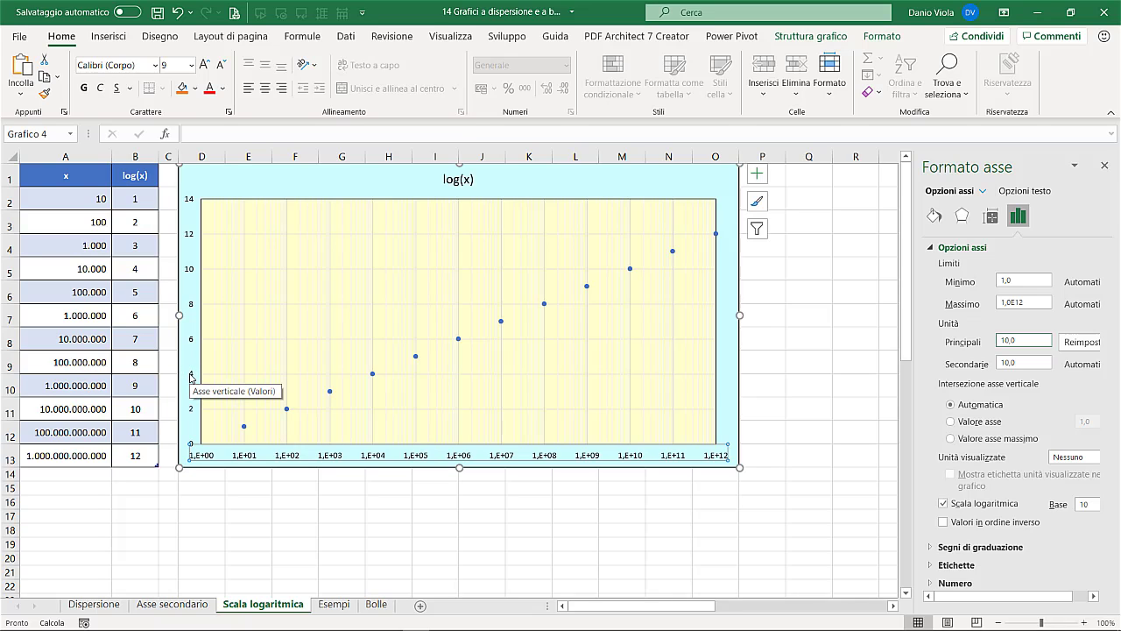
{"action": "left_click", "coordinate": [191, 378]}
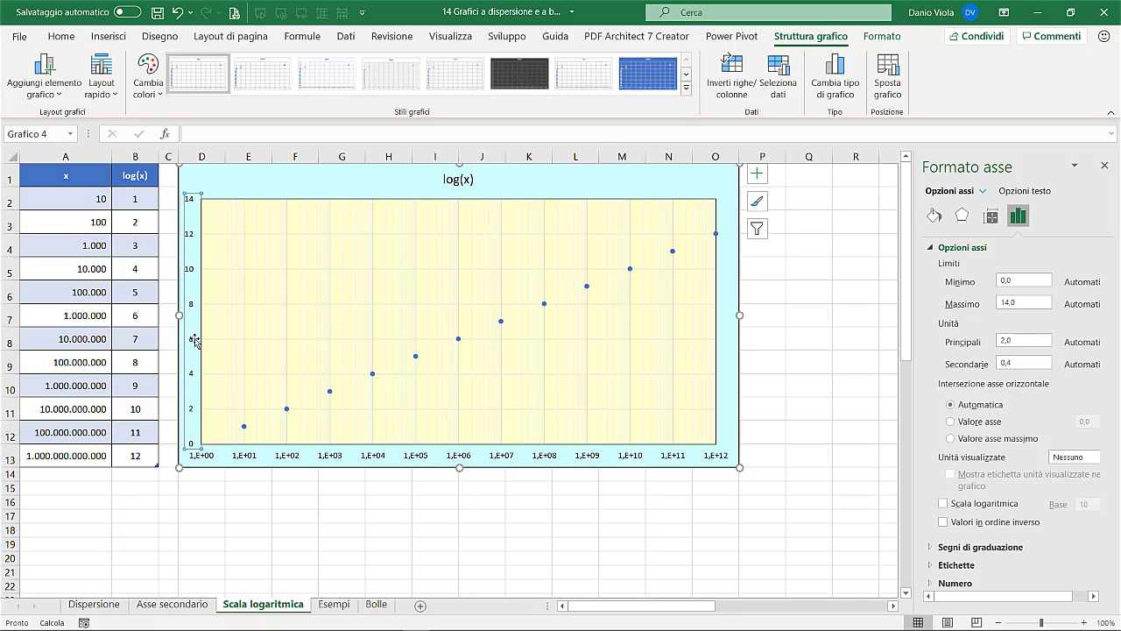
Step: Switch the log(x) chart's vertical axis to a logarithmic scale
{"action": "left_click", "coordinate": [944, 503]}
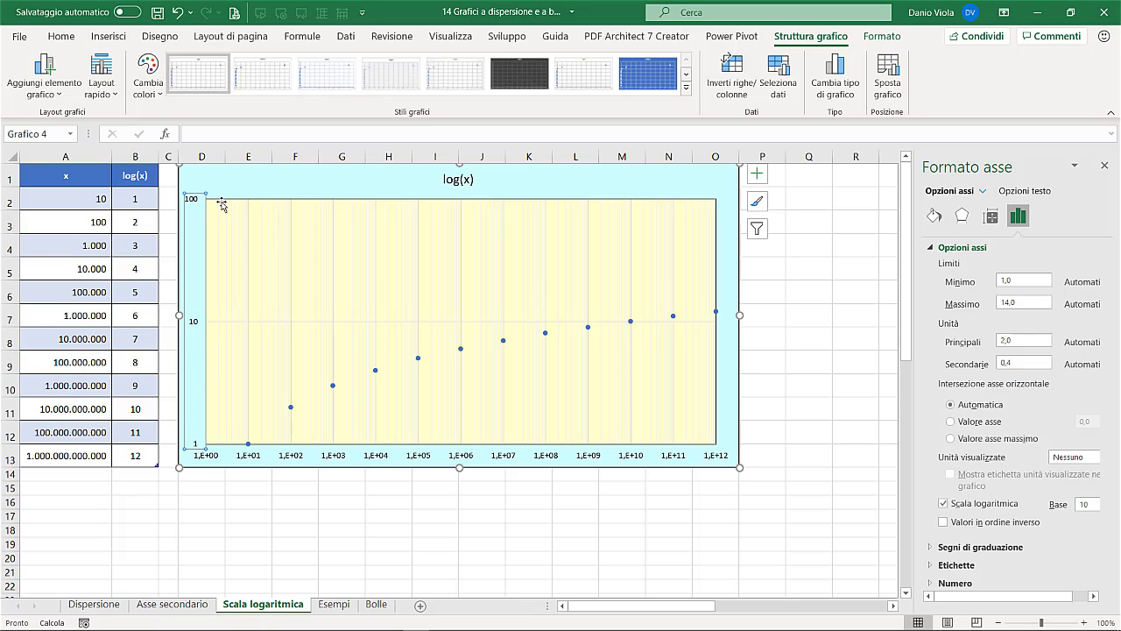
{"action": "left_click", "coordinate": [757, 173]}
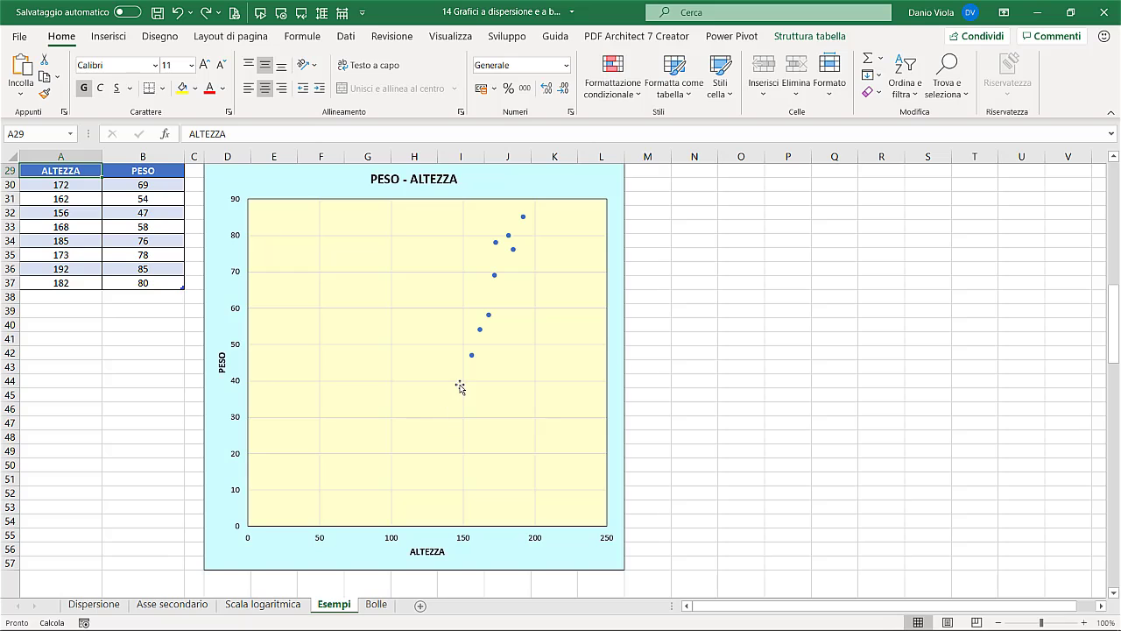
Step: Bring up Formato asse for the PESO - ALTEZZA chart's horizontal ALTEZZA axis
{"action": "mouse_move", "coordinate": [471, 360]}
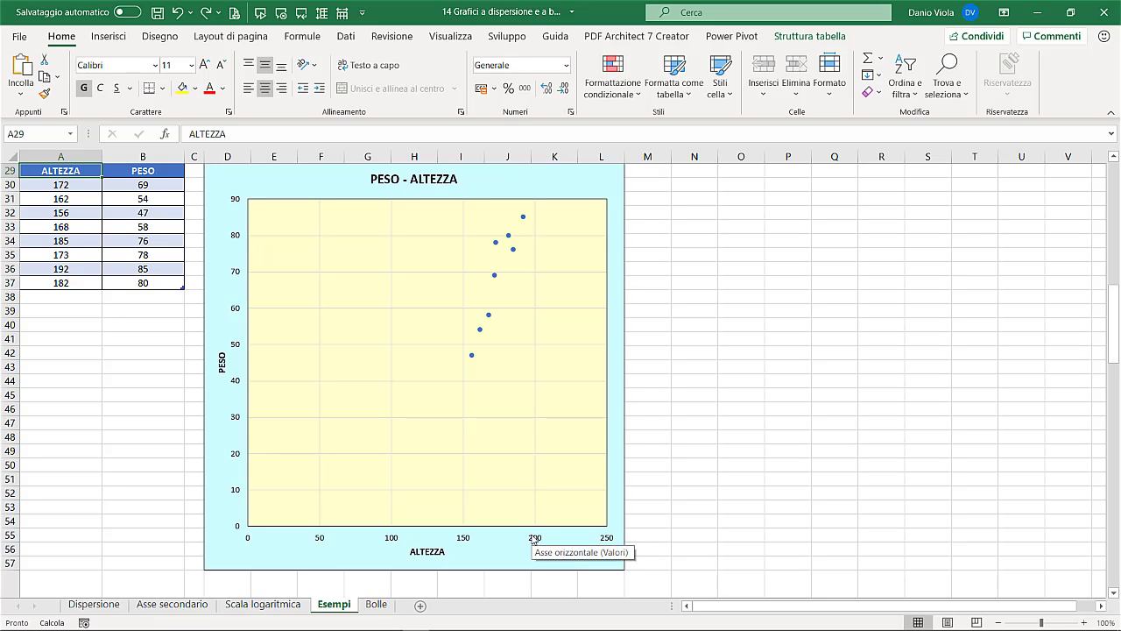
{"action": "double_click", "coordinate": [533, 538]}
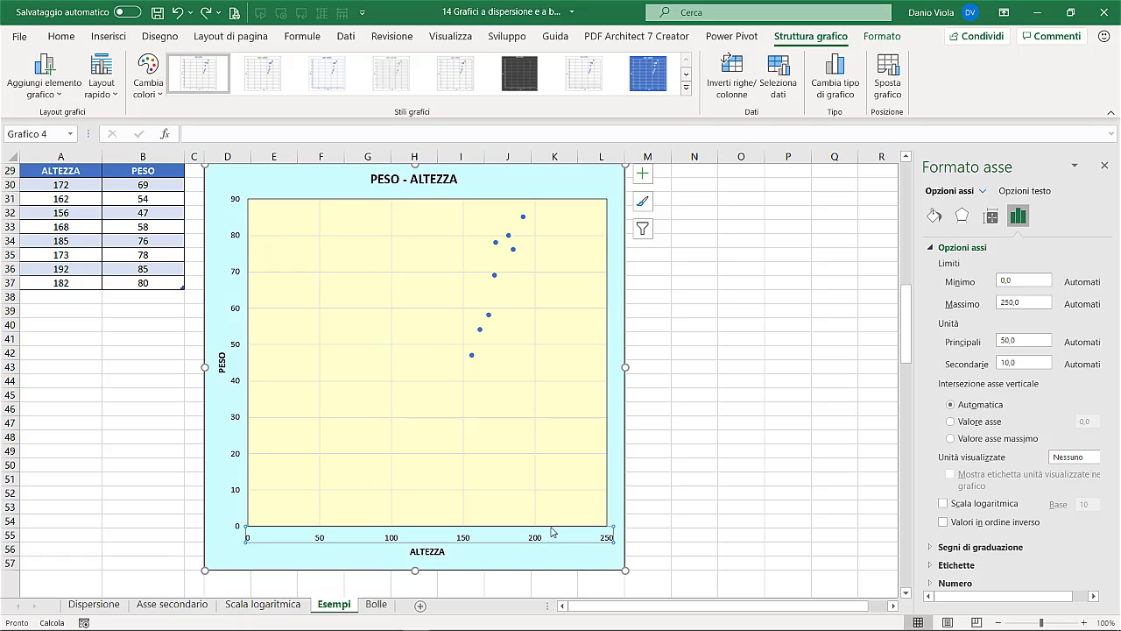
Step: Set the ALTEZZA axis minimum to 150 and maximum to 200
{"action": "left_click", "coordinate": [1017, 279]}
{"action": "type", "text": "150"}
{"action": "left_click", "coordinate": [1029, 302]}
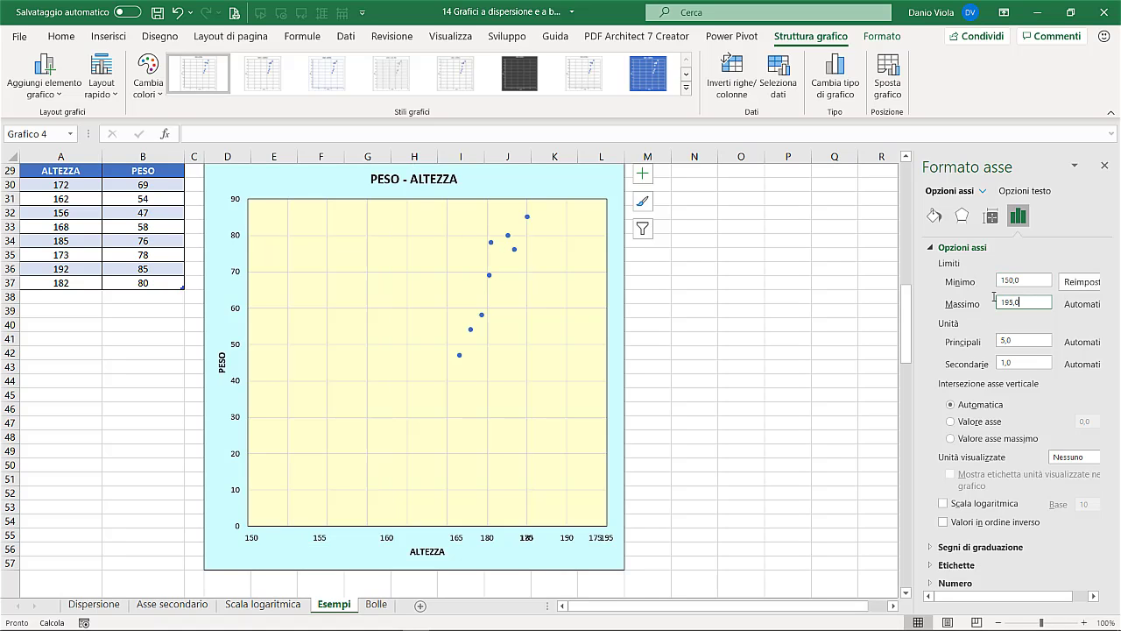
{"action": "type", "text": "200"}
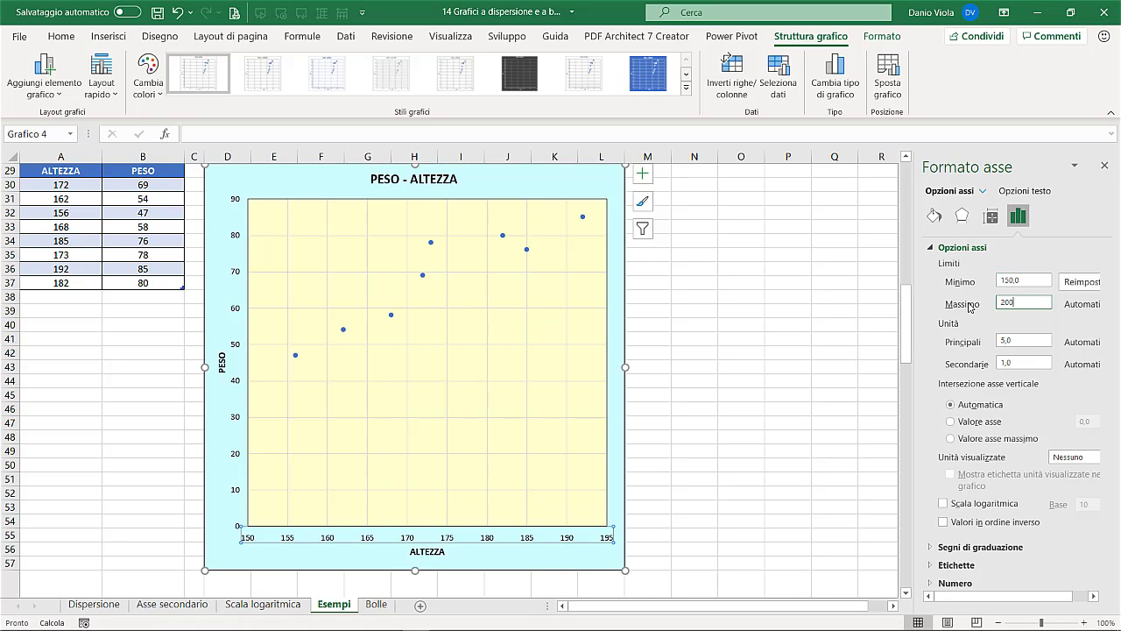
{"action": "key", "text": "Return"}
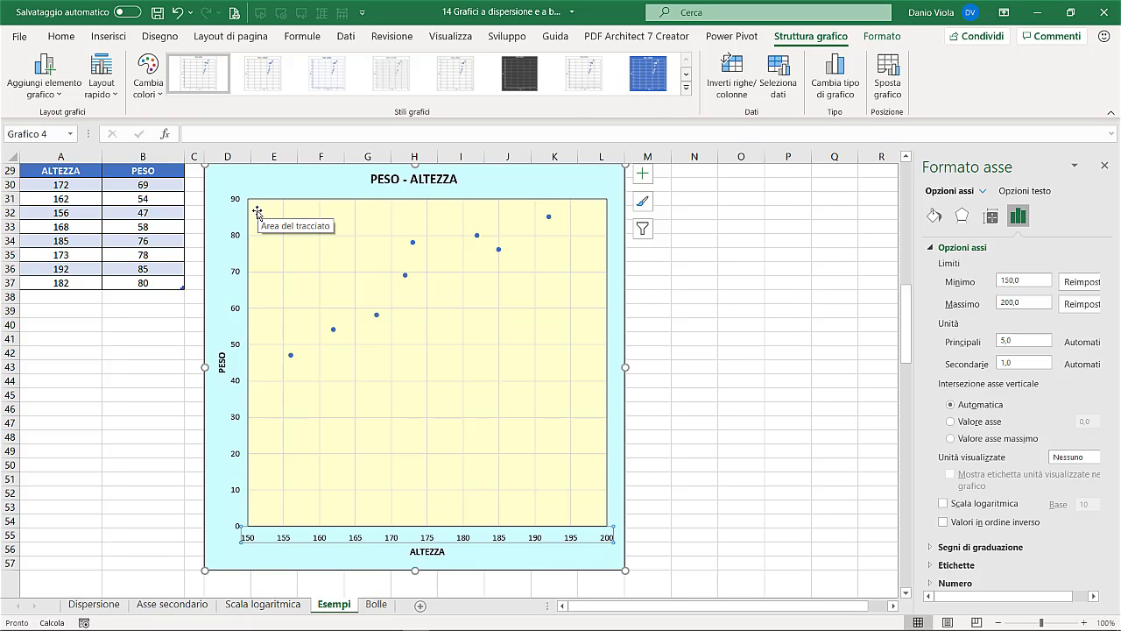
{"action": "left_click", "coordinate": [237, 348]}
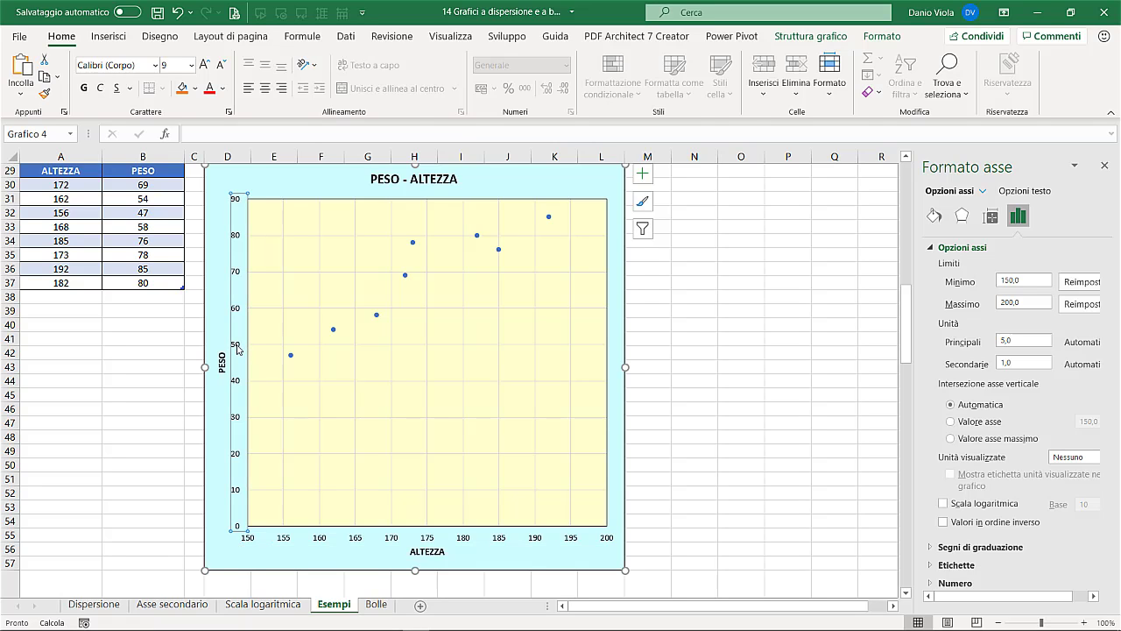
Step: Set the PESO axis Minimo to 45, giving a 45–90 range
{"action": "triple_click", "coordinate": [1024, 281]}
{"action": "type", "text": "45"}
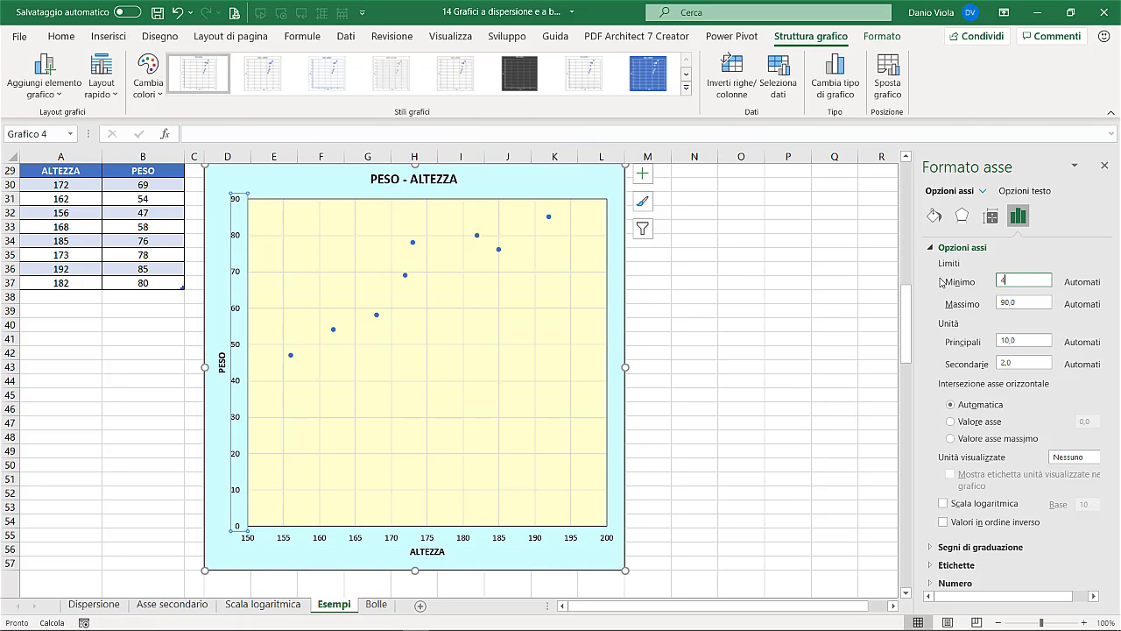
{"action": "left_click", "coordinate": [1040, 301]}
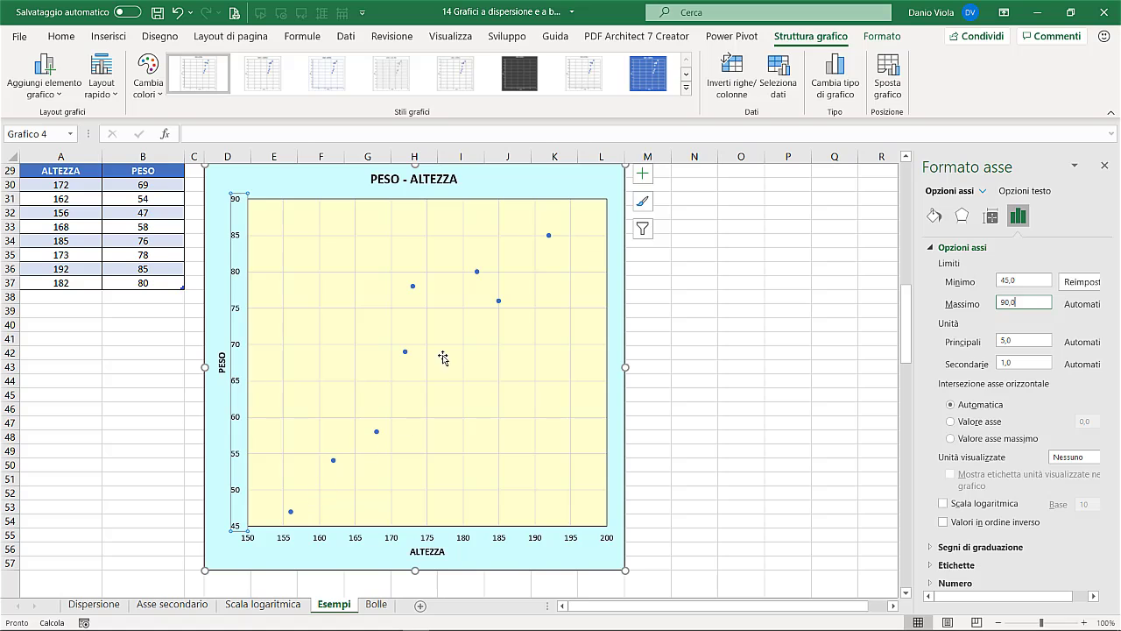
{"action": "left_click", "coordinate": [643, 175]}
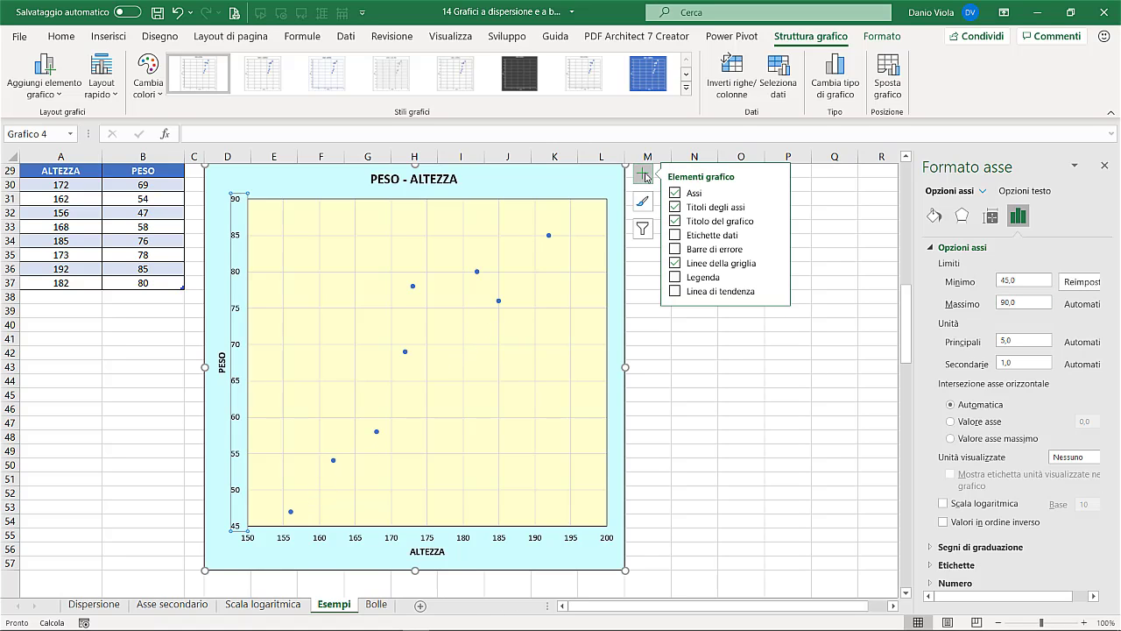
Step: Add a Linea di tendenza to the PESO–ALTEZZA scatter and display its equation and R² (0,867)
{"action": "left_click", "coordinate": [675, 295]}
{"action": "left_click", "coordinate": [495, 279]}
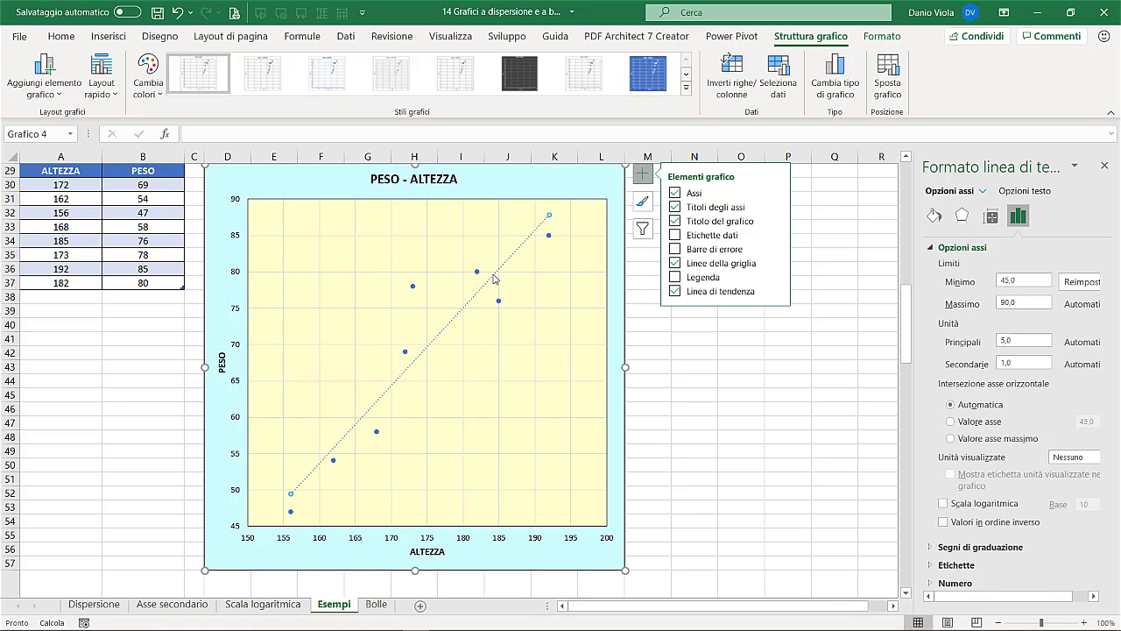
{"action": "left_click", "coordinate": [943, 552]}
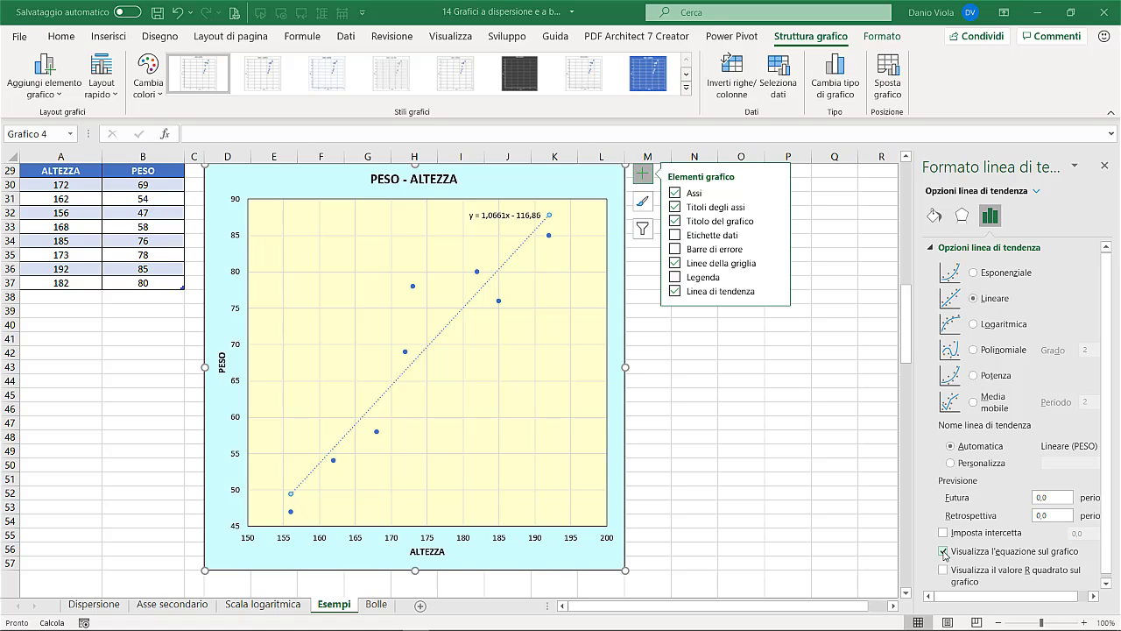
{"action": "left_click", "coordinate": [943, 570]}
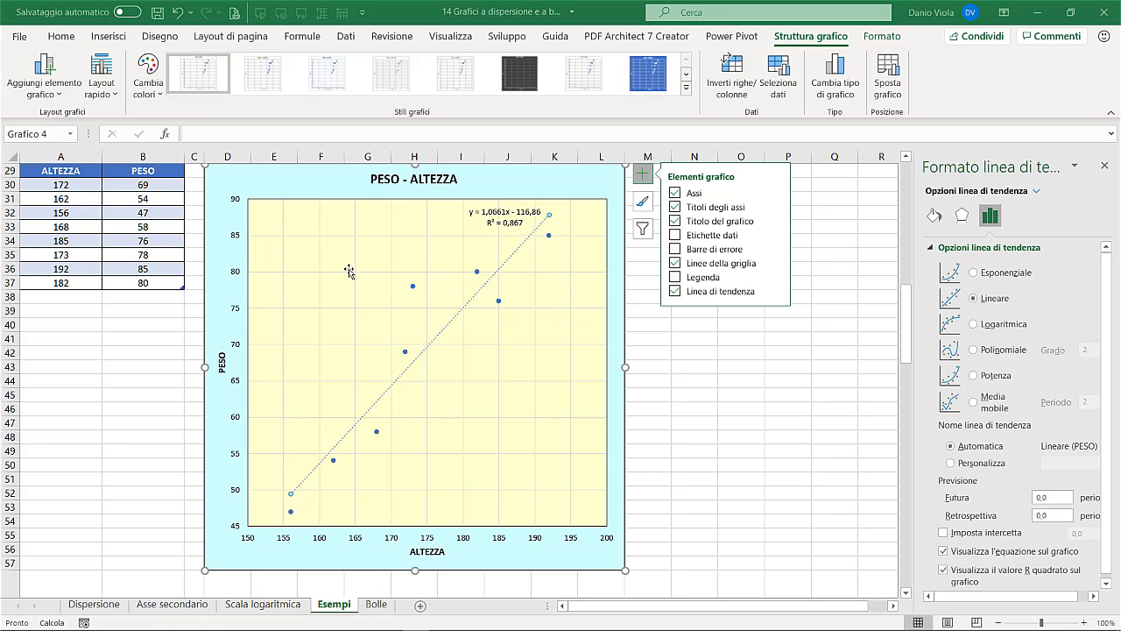
{"action": "left_click", "coordinate": [68, 173]}
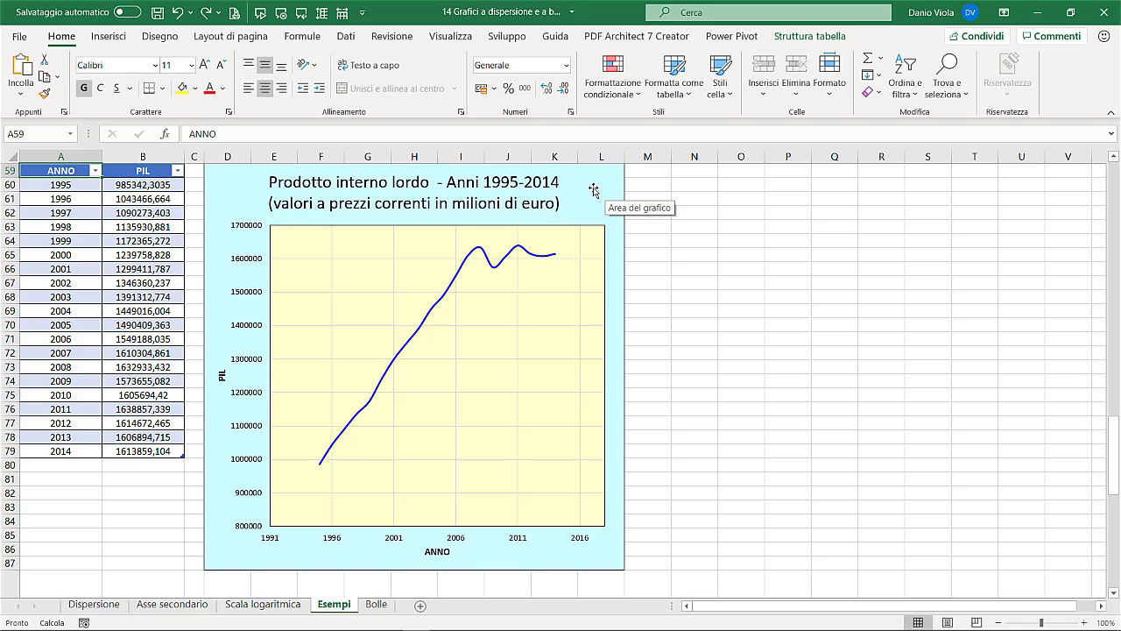
Step: Add a trendline to the Prodotto interno lordo chart
{"action": "left_click", "coordinate": [605, 191]}
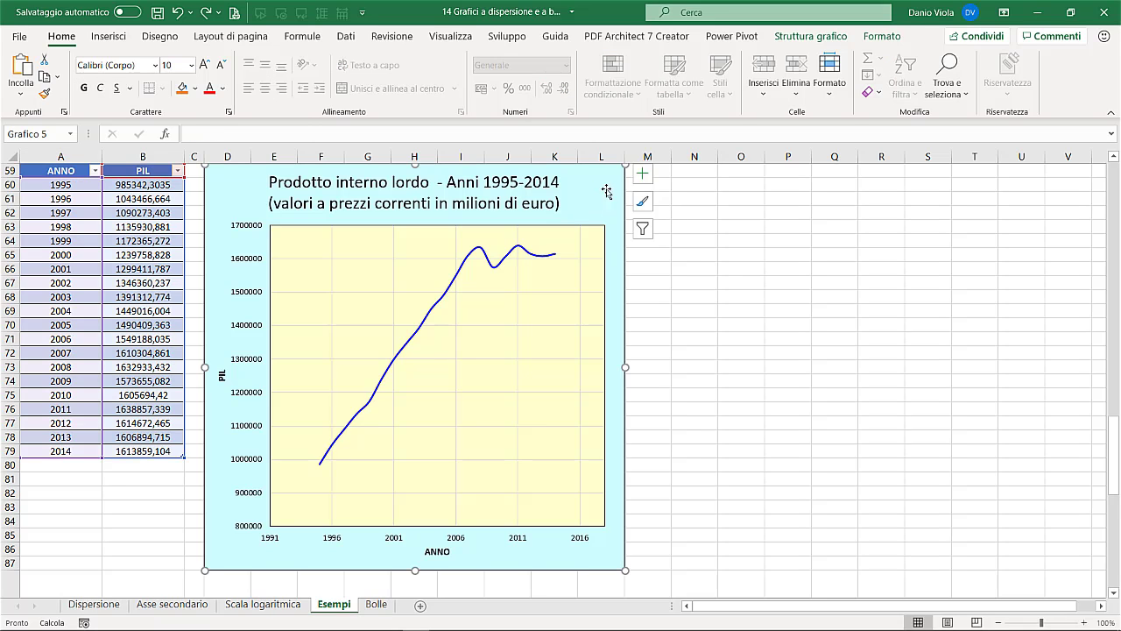
{"action": "left_click", "coordinate": [643, 173]}
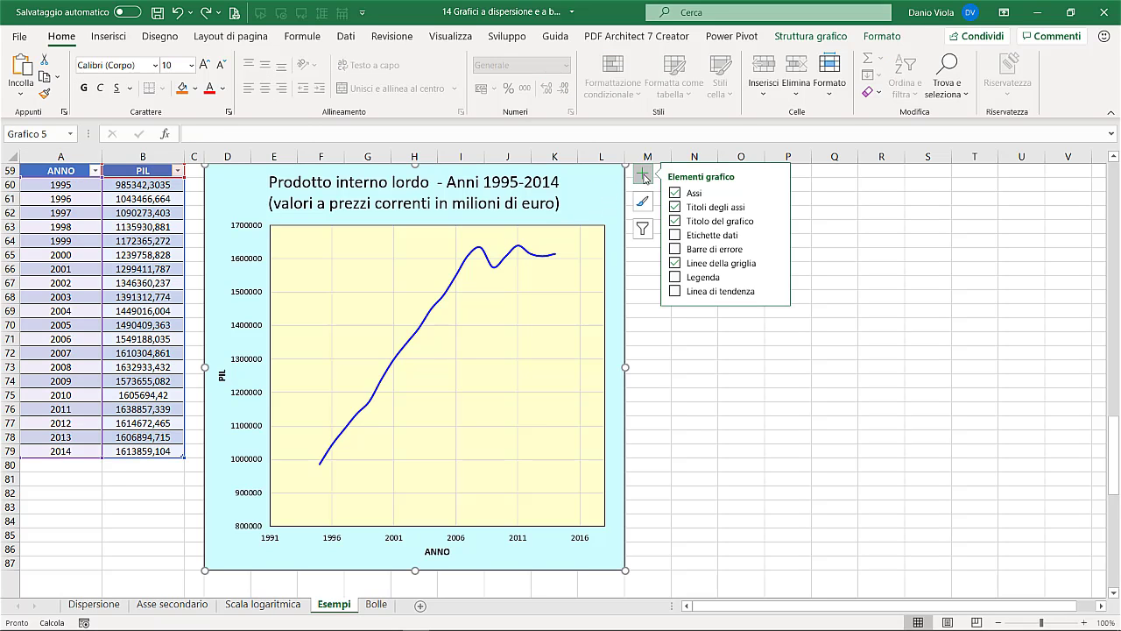
{"action": "left_click", "coordinate": [674, 292]}
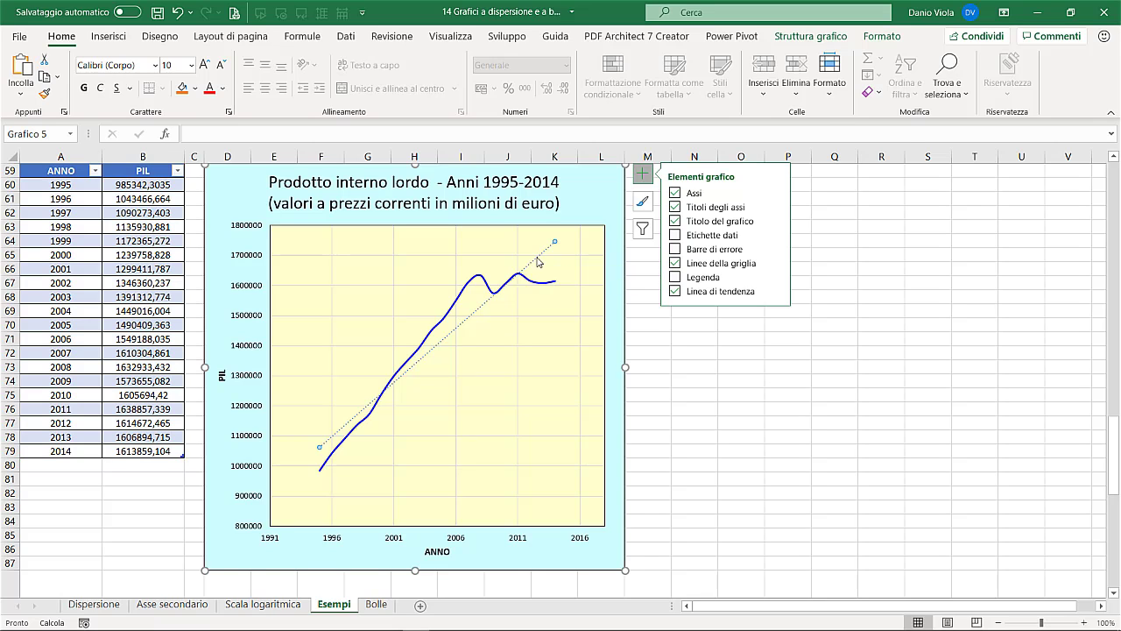
Step: Change the trendline to Polinomiale with degree 6
{"action": "double_click", "coordinate": [538, 261]}
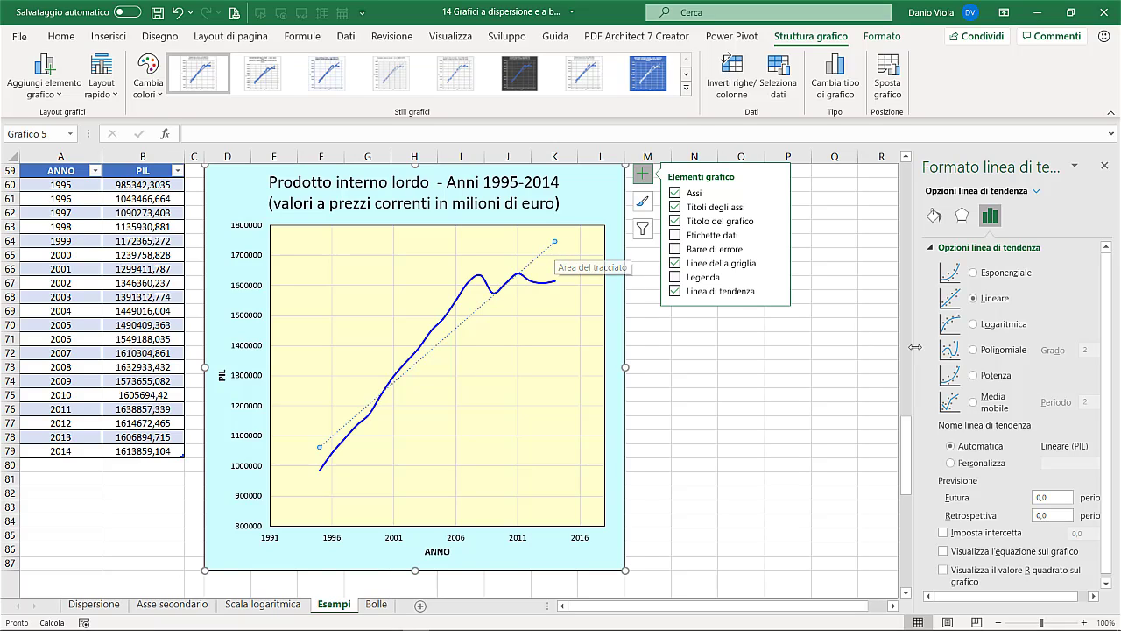
{"action": "left_click", "coordinate": [974, 350]}
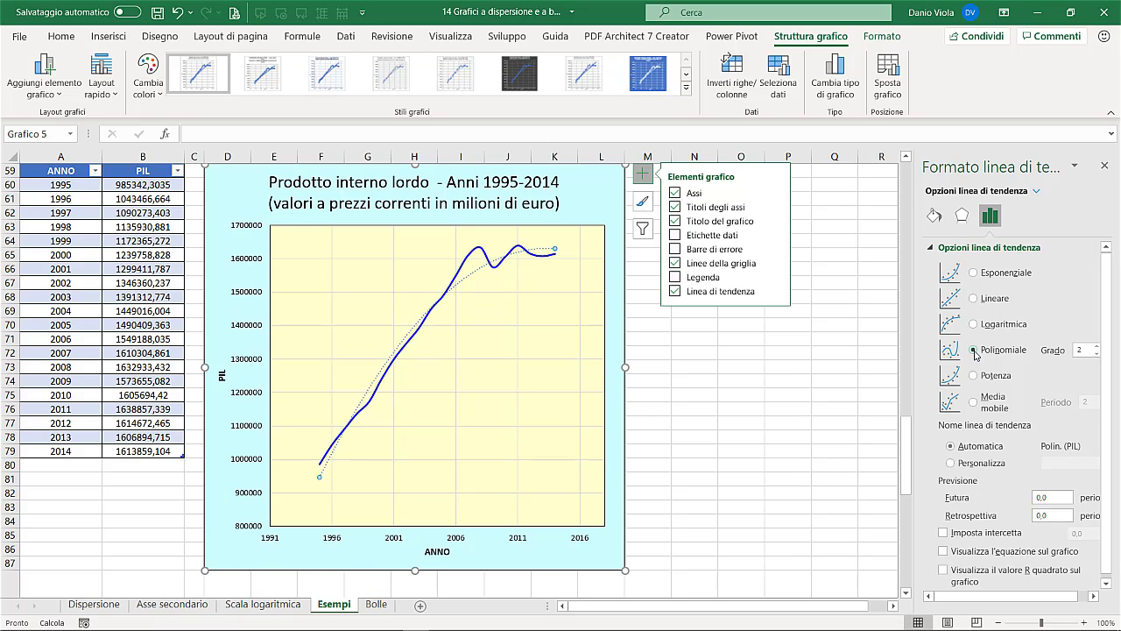
{"action": "left_click", "coordinate": [1095, 349]}
{"action": "left_click", "coordinate": [1095, 349]}
{"action": "left_click", "coordinate": [1095, 348]}
{"action": "left_click", "coordinate": [1095, 349]}
Step: Set the trendline's Previsione Futura to 3 periods and polynomial Grado to 2
{"action": "double_click", "coordinate": [1050, 497]}
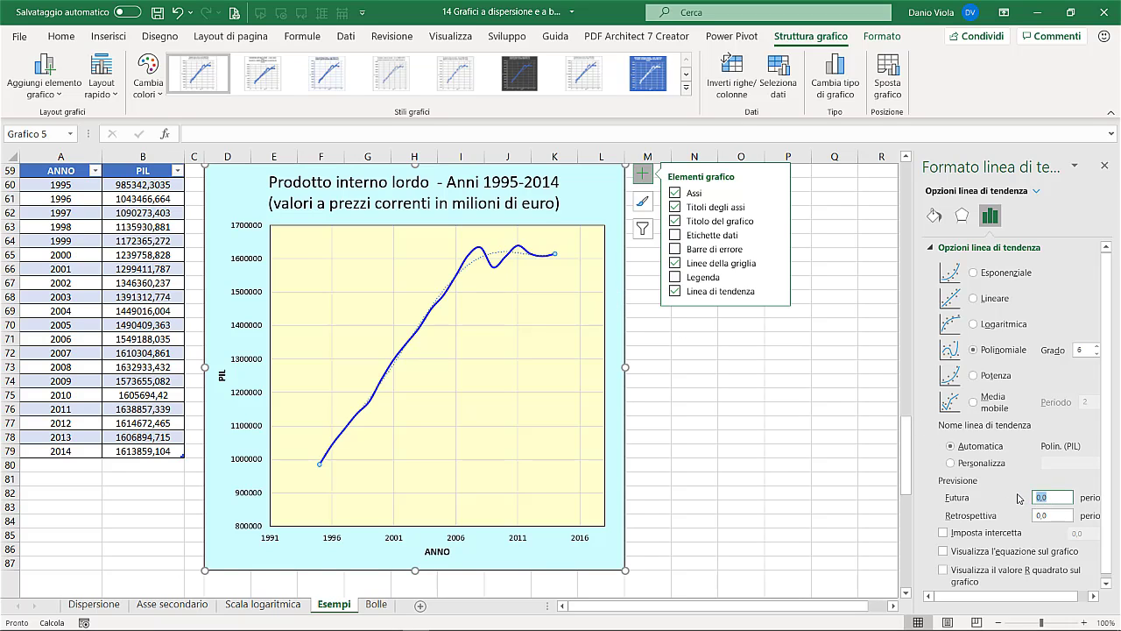
{"action": "type", "text": "3"}
{"action": "left_click", "coordinate": [1044, 497]}
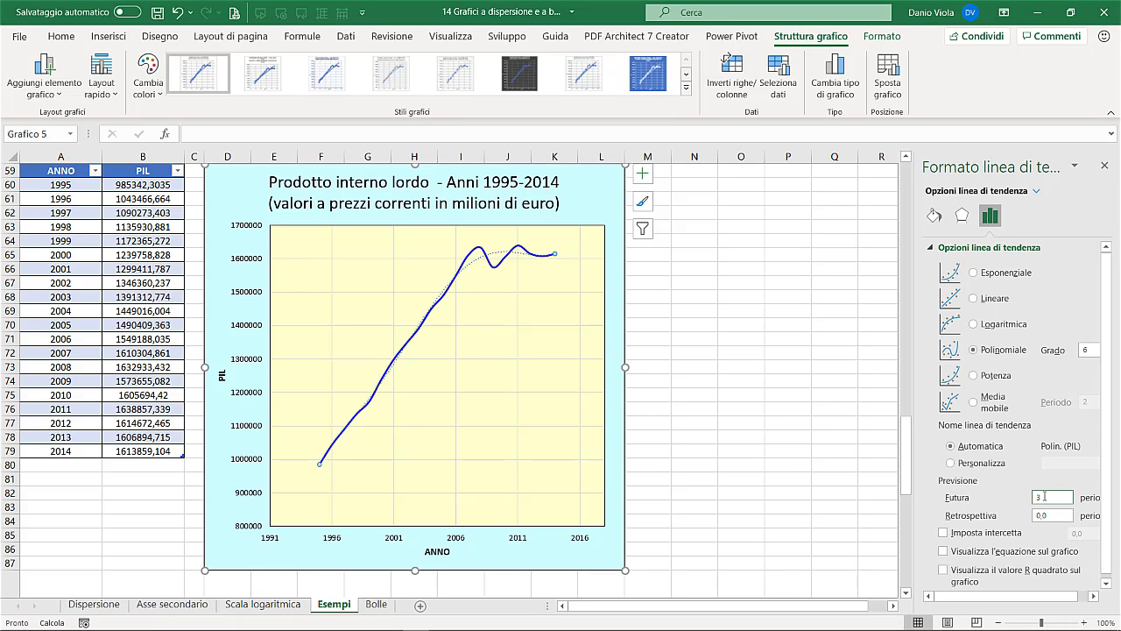
{"action": "key", "text": "Return"}
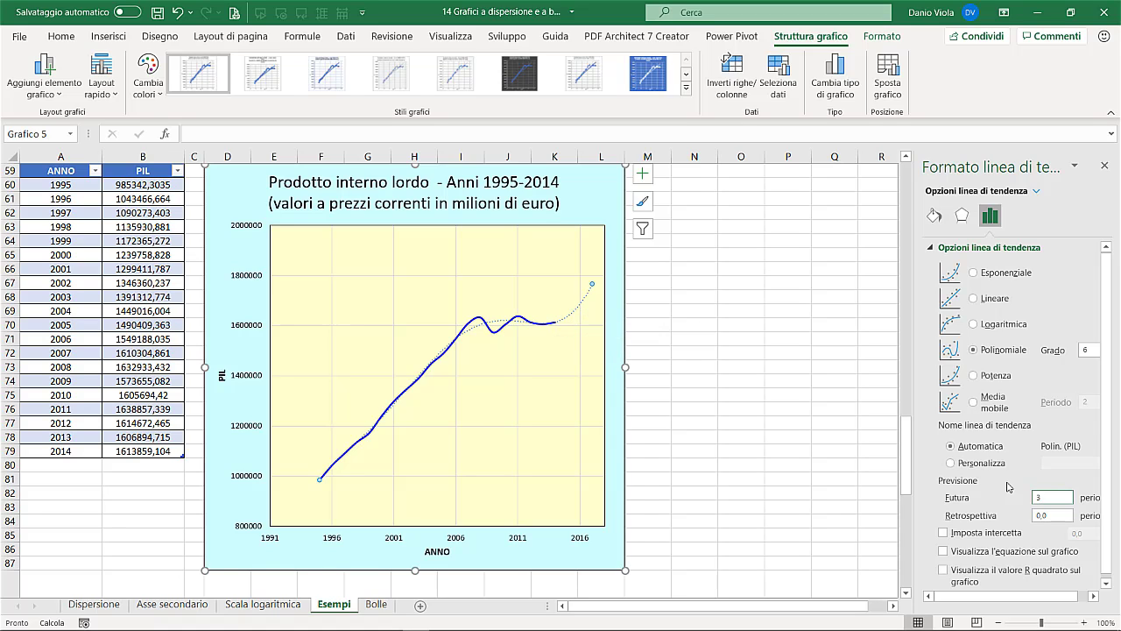
{"action": "double_click", "coordinate": [1086, 349]}
{"action": "type", "text": "2"}
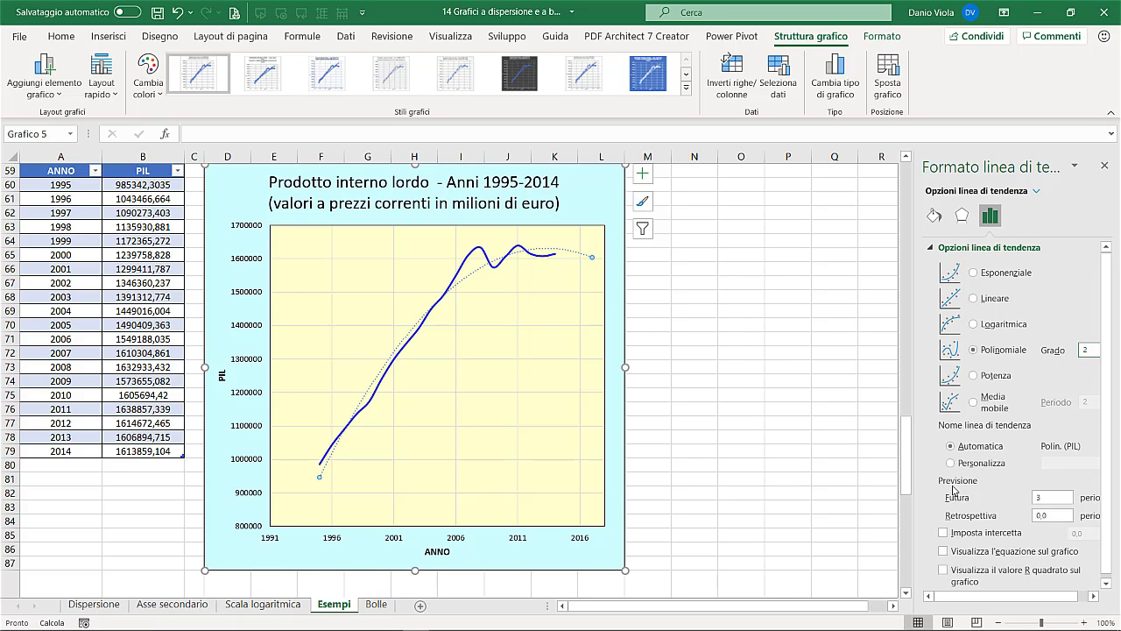
Step: Set the trendline's Retrospettiva to 2 periods, then move to the example variable pairs
{"action": "double_click", "coordinate": [1055, 513]}
{"action": "type", "text": "2"}
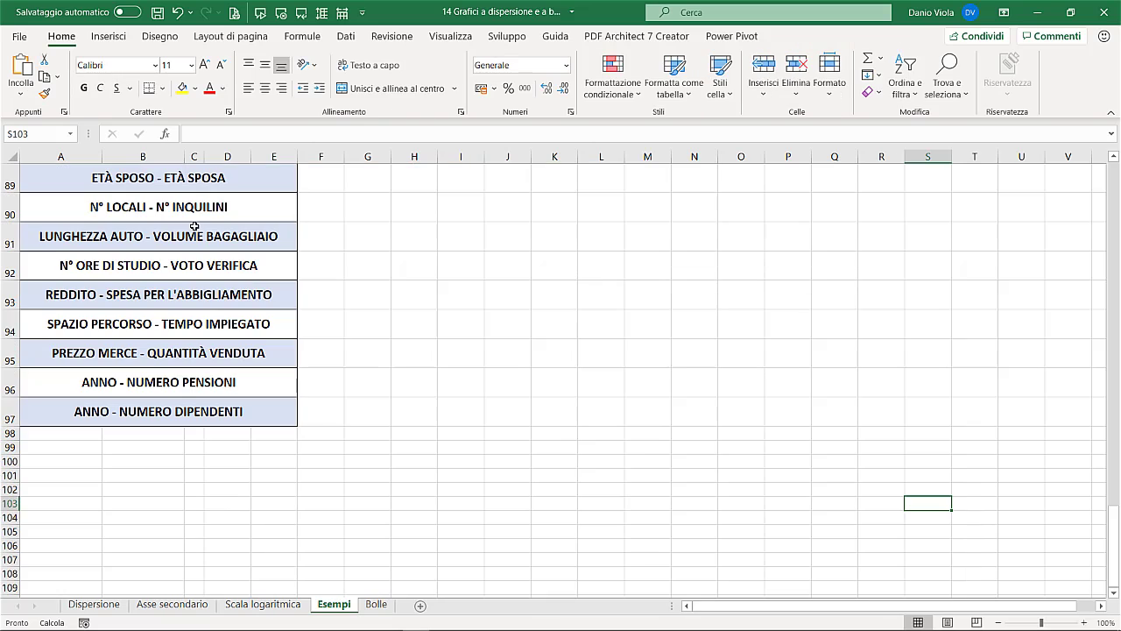
{"action": "left_click", "coordinate": [237, 180]}
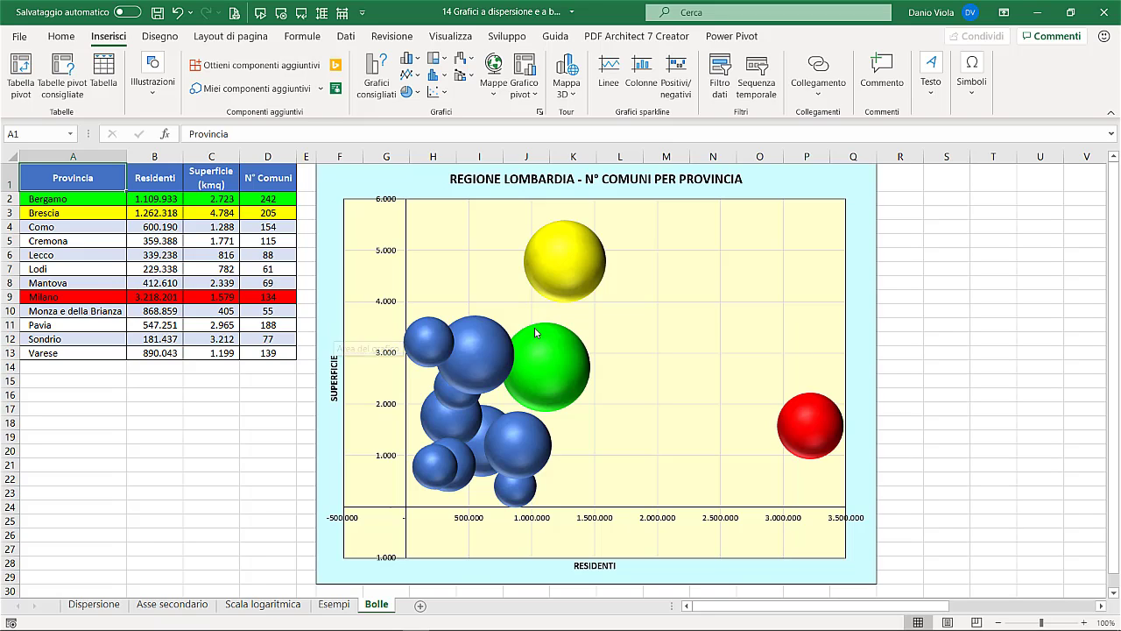
Step: Read the values of several province bubbles on the Bolle chart
{"action": "mouse_move", "coordinate": [576, 274]}
{"action": "mouse_move", "coordinate": [551, 377]}
{"action": "mouse_move", "coordinate": [809, 443]}
Step: Fill the Pavia bubble purple using the Home fill colour menu
{"action": "left_click", "coordinate": [475, 354]}
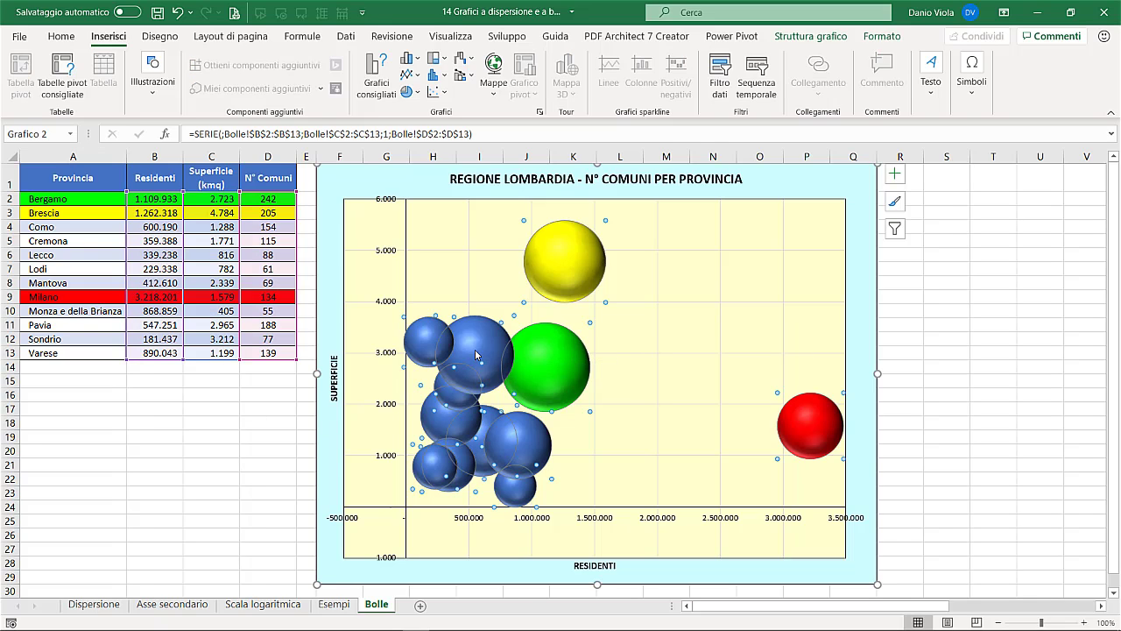
{"action": "left_click", "coordinate": [475, 353]}
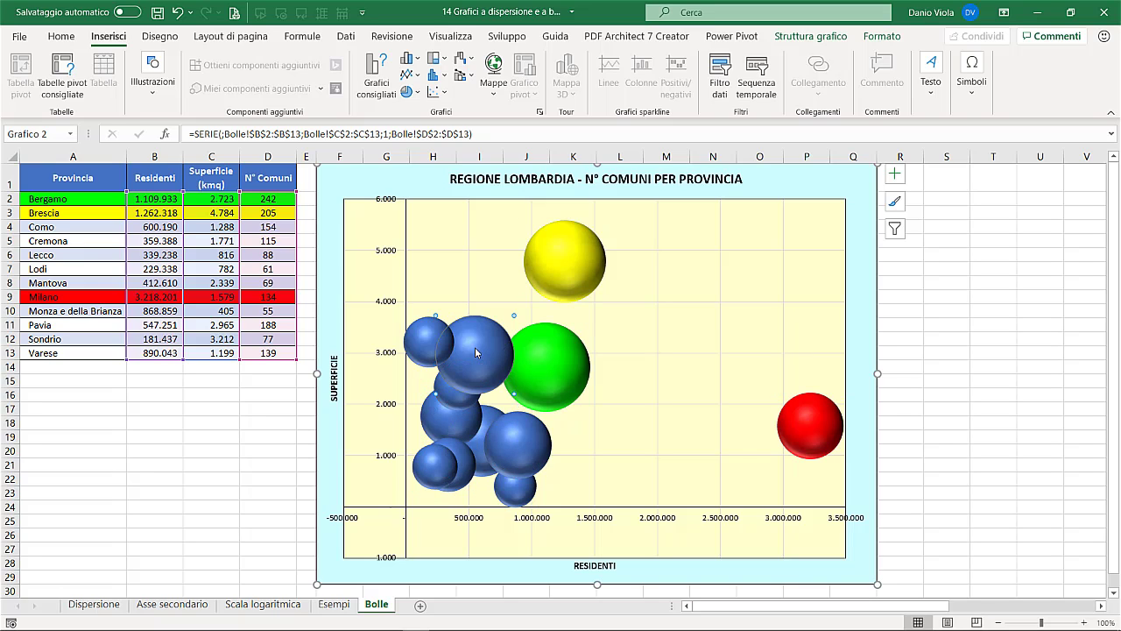
{"action": "left_click", "coordinate": [63, 36]}
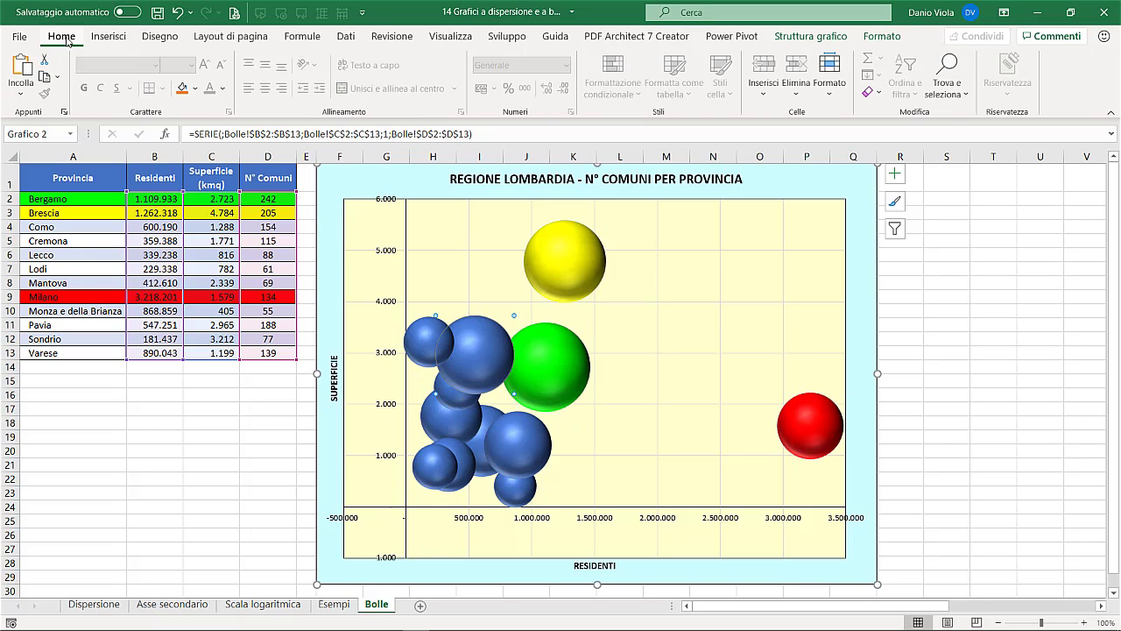
{"action": "left_click", "coordinate": [196, 88]}
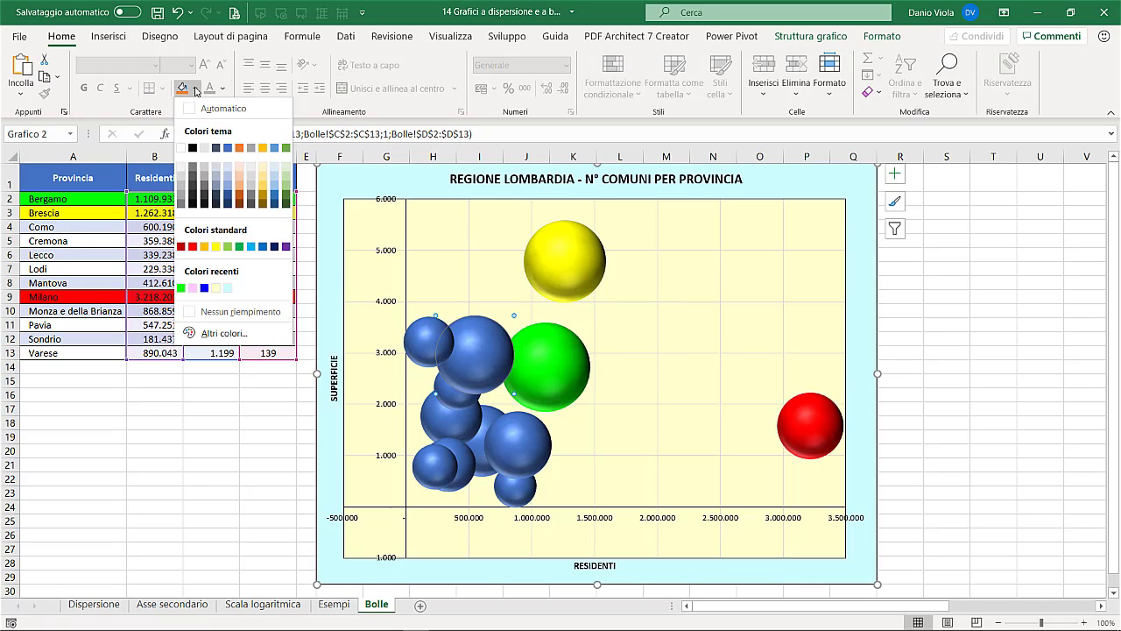
{"action": "left_click", "coordinate": [286, 246]}
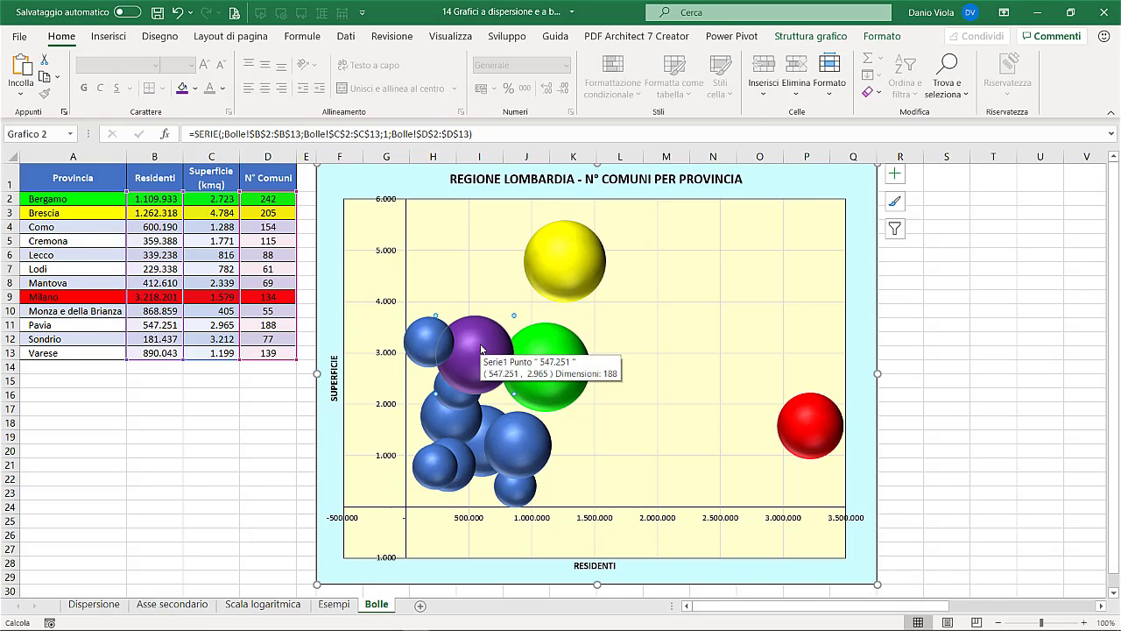
Step: Review the Pavia bubble's fill settings, then undo the purple so it is blue again
{"action": "double_click", "coordinate": [480, 344]}
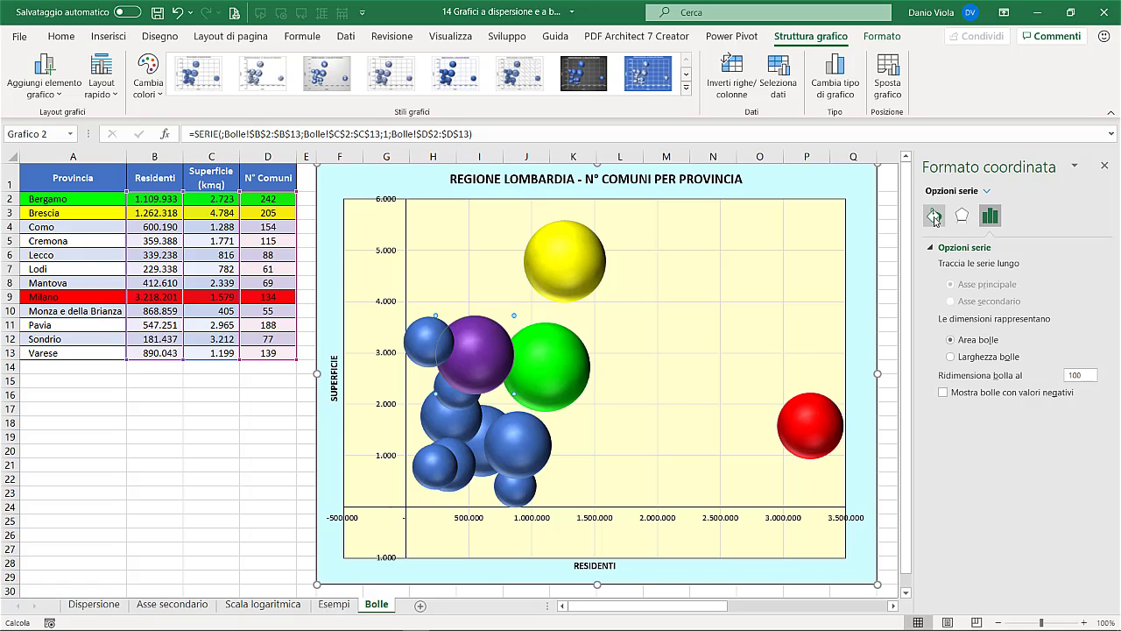
{"action": "left_click", "coordinate": [936, 217]}
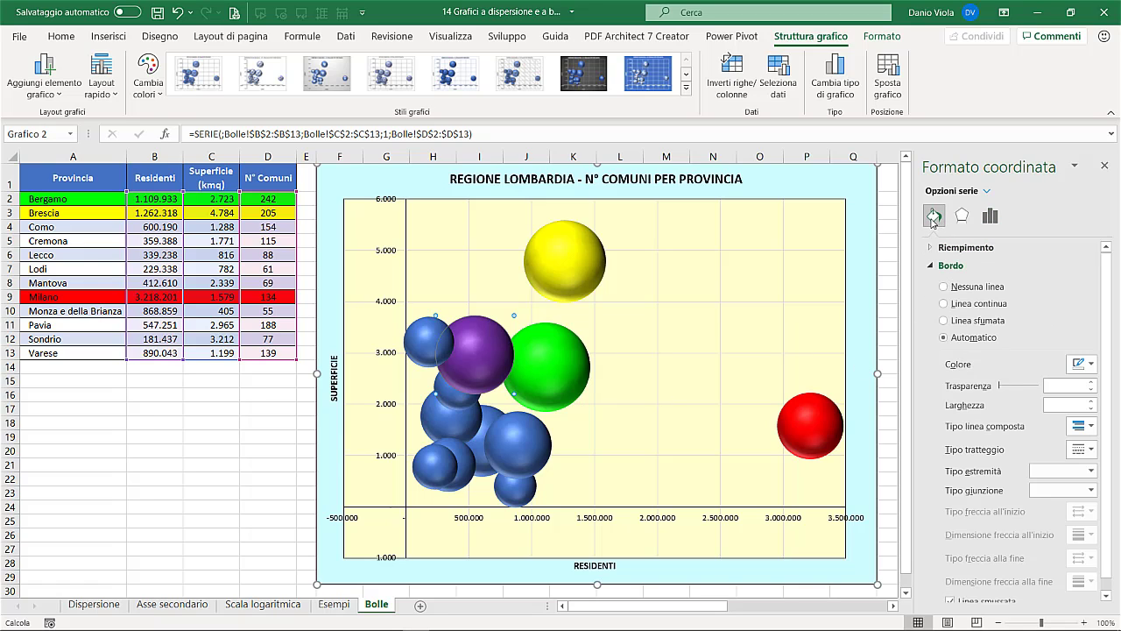
{"action": "left_click", "coordinate": [936, 250]}
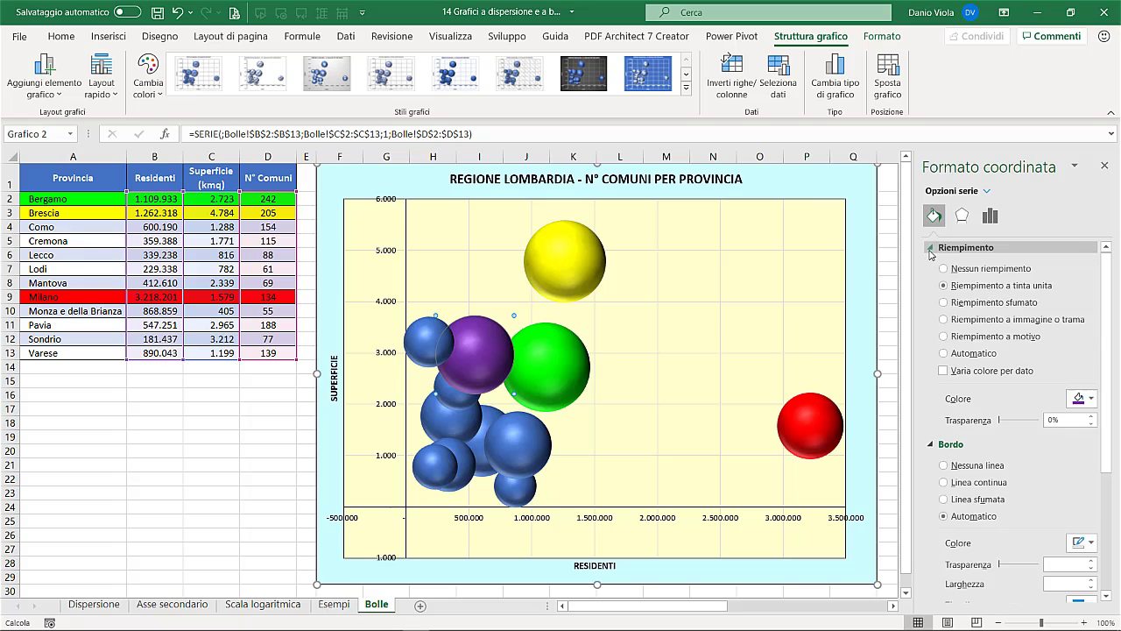
{"action": "left_click", "coordinate": [1092, 401]}
{"action": "left_click", "coordinate": [1093, 401]}
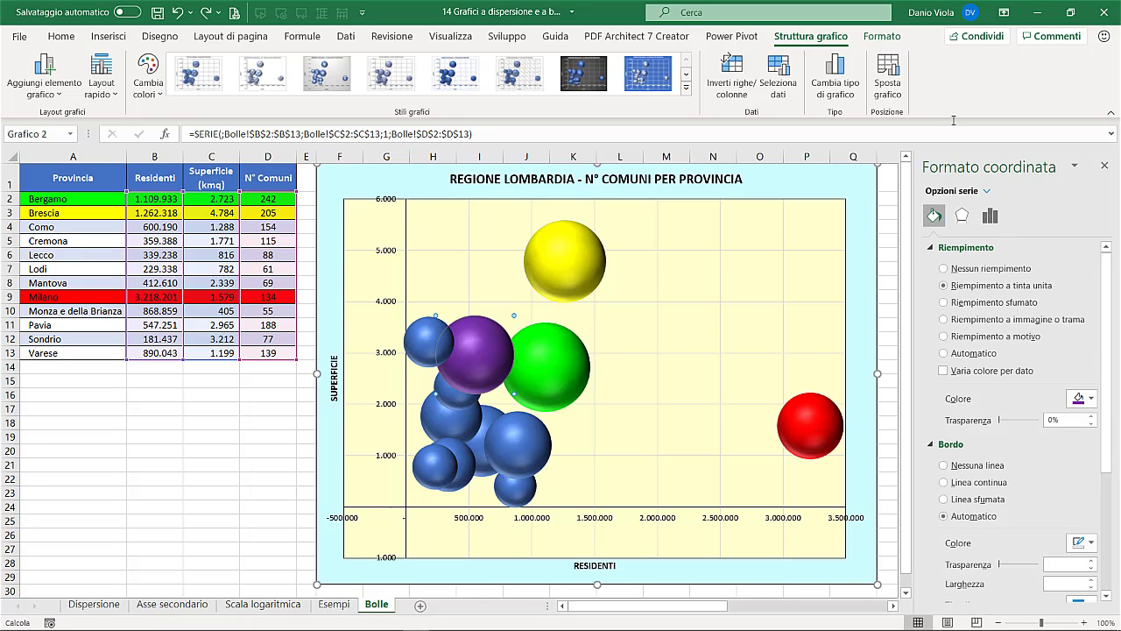
{"action": "left_click", "coordinate": [1106, 166]}
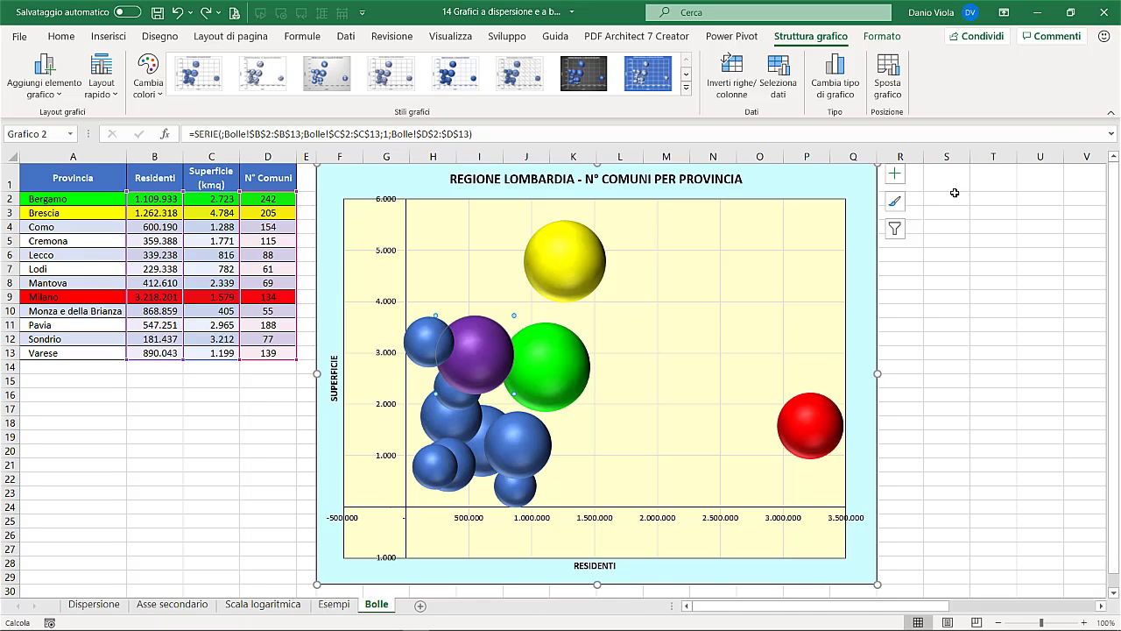
{"action": "left_click", "coordinate": [262, 416]}
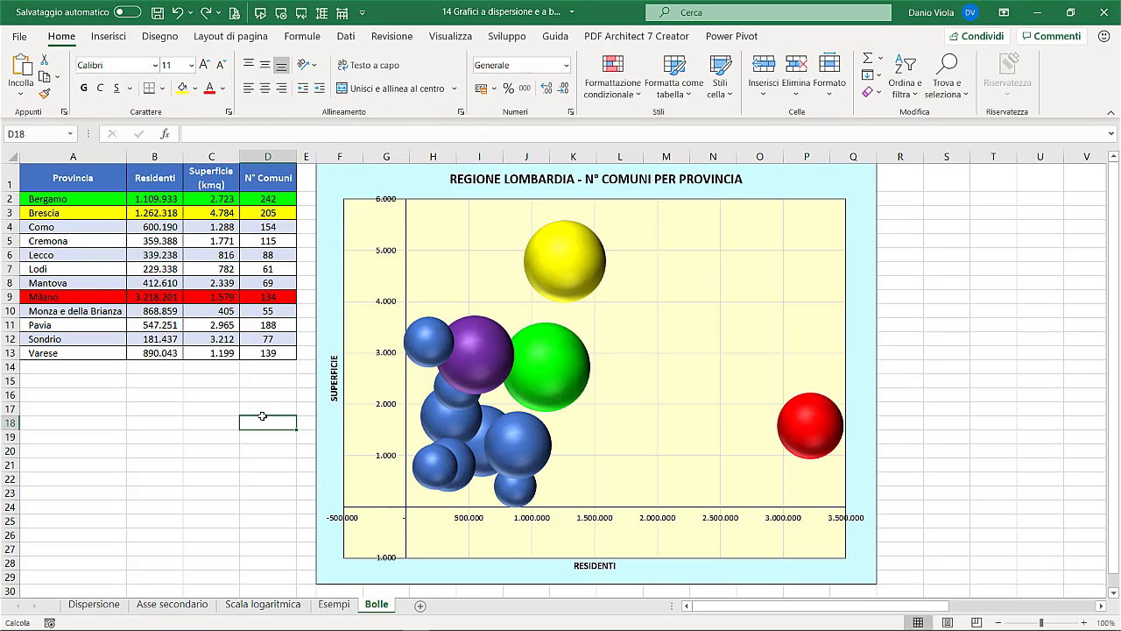
{"action": "key", "text": "ctrl+z"}
{"action": "key", "text": "ctrl+z"}
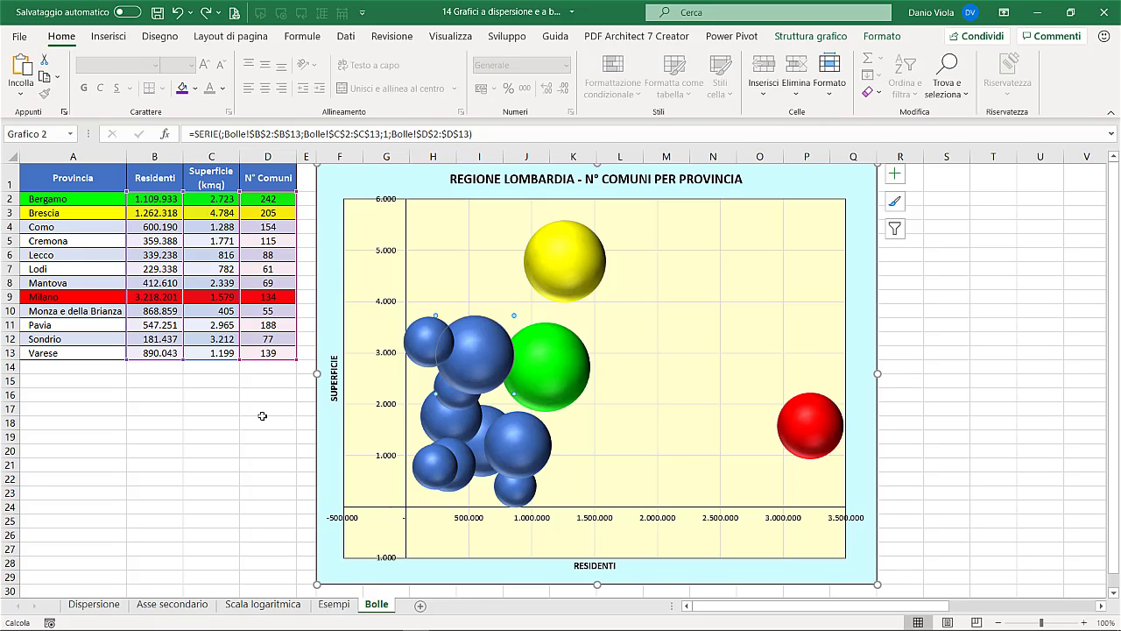
{"action": "left_click", "coordinate": [262, 421]}
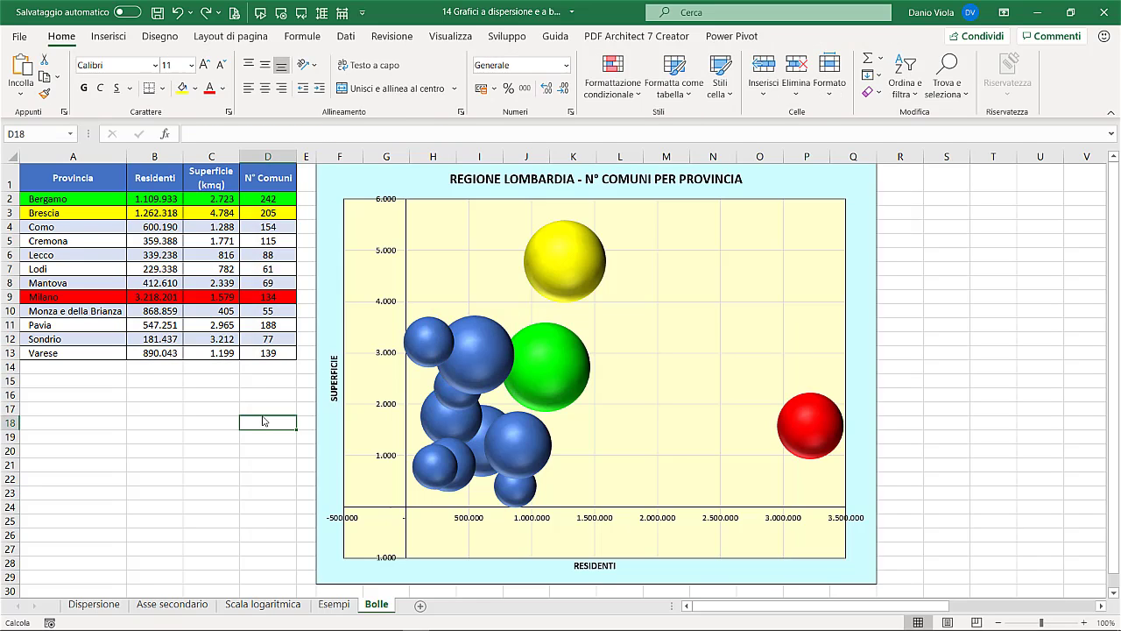
Step: Add data labels to the bubbles showing each province's N° Comuni bubble-size value
{"action": "left_click", "coordinate": [822, 193]}
{"action": "left_click", "coordinate": [895, 175]}
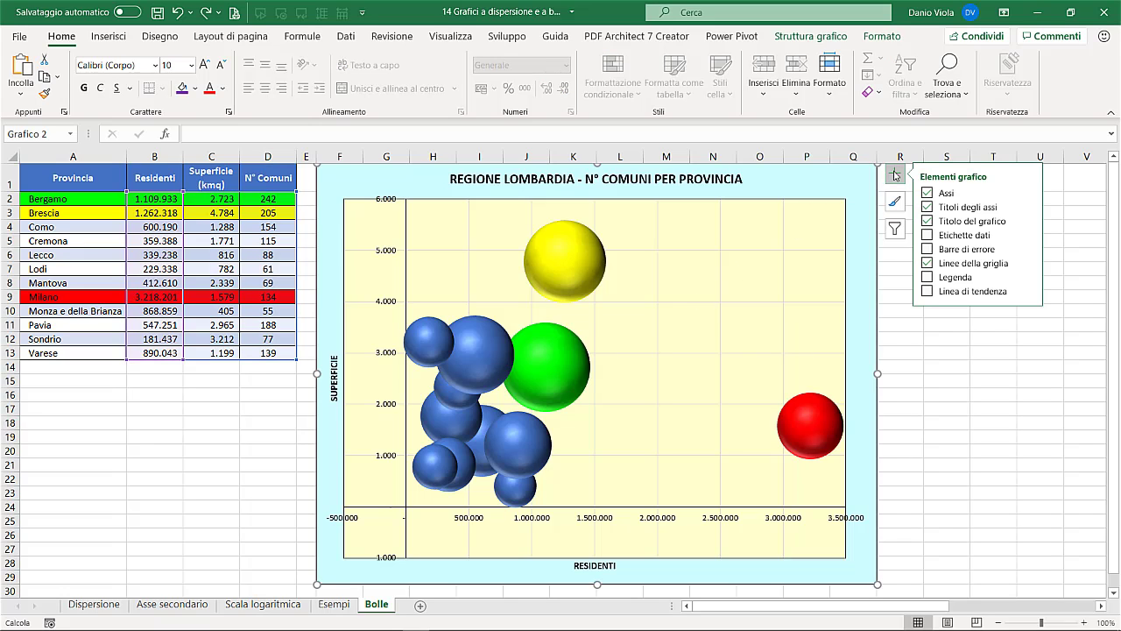
{"action": "left_click", "coordinate": [927, 235]}
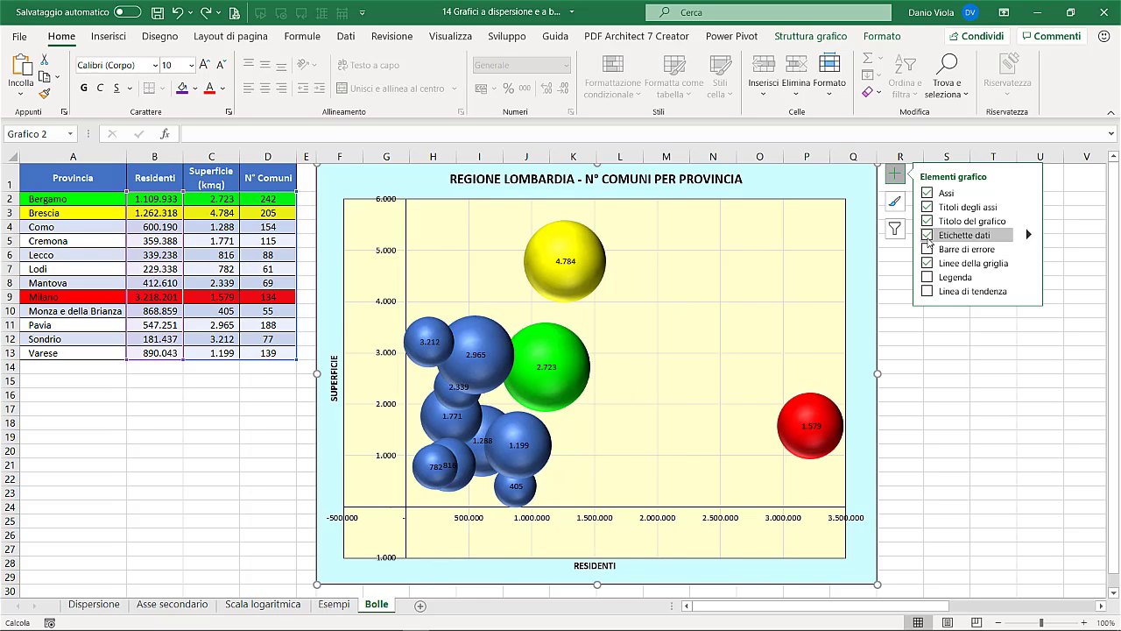
{"action": "double_click", "coordinate": [565, 263]}
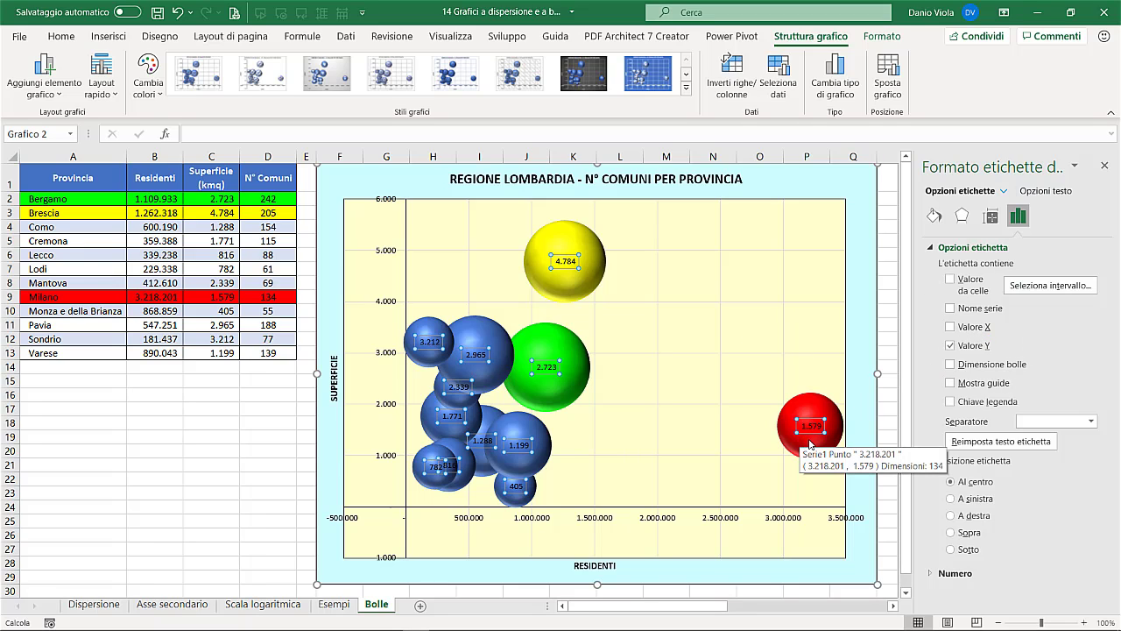
{"action": "left_click", "coordinate": [951, 365]}
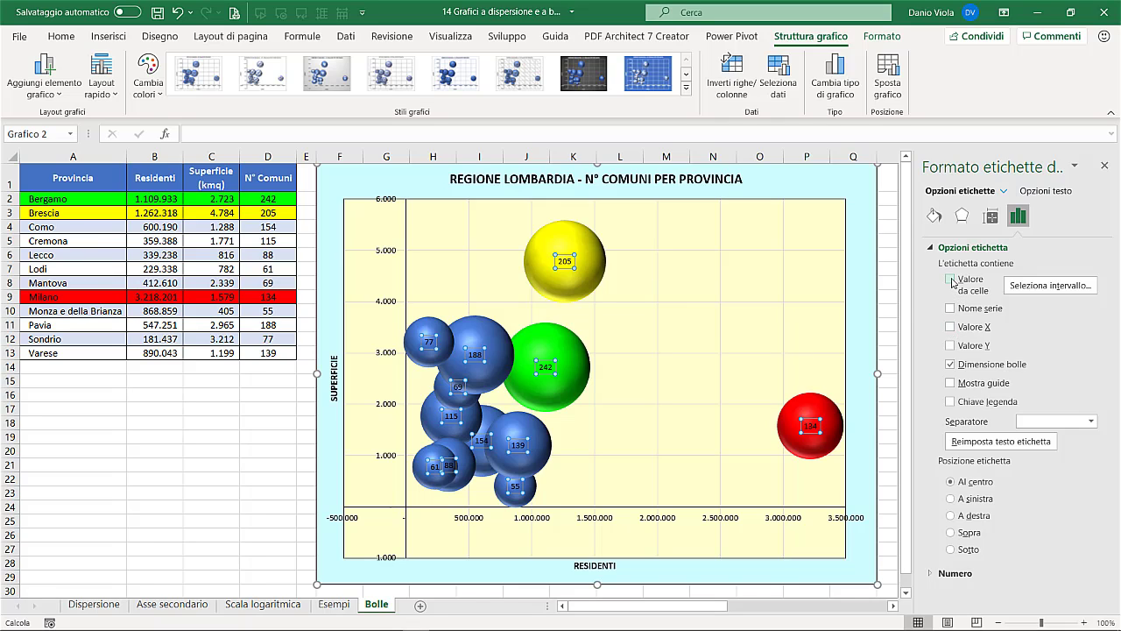
Step: Label each bubble with its province name from A2:A13, on a new line above the count
{"action": "left_click", "coordinate": [951, 281]}
{"action": "left_click", "coordinate": [1045, 287]}
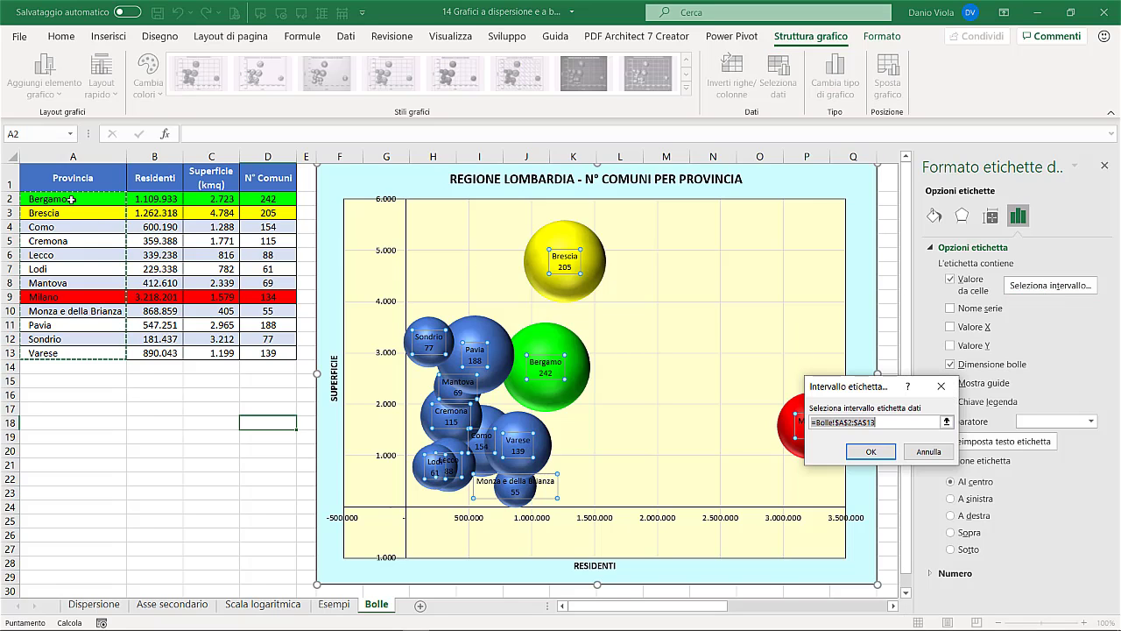
{"action": "left_click_drag", "start_coordinate": [72, 199], "coordinate": [75, 353]}
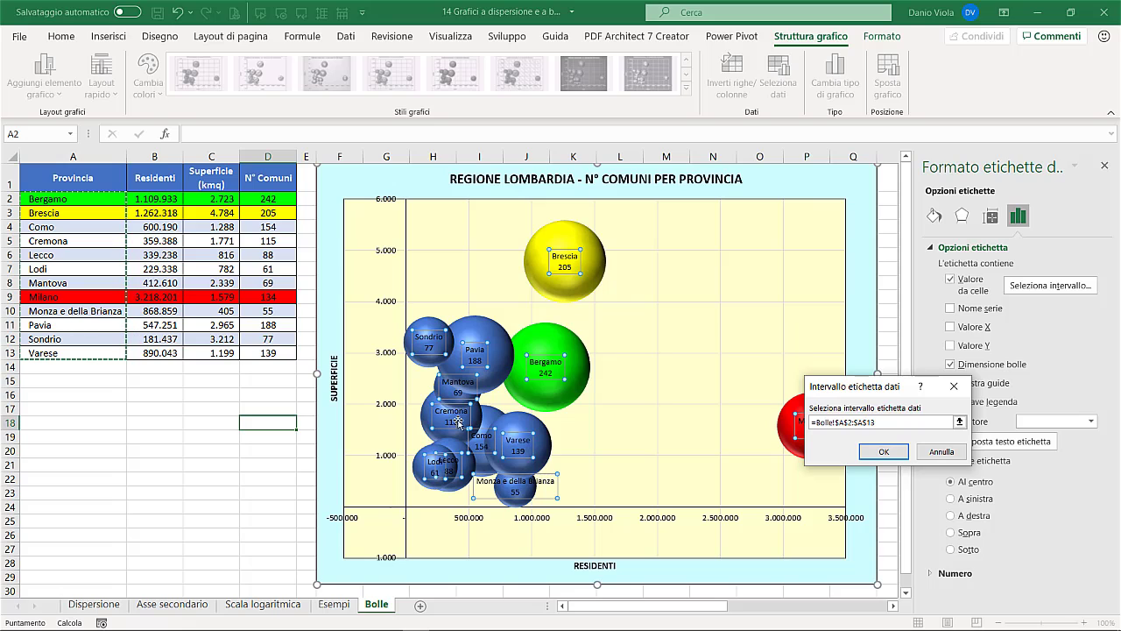
{"action": "left_click", "coordinate": [886, 452]}
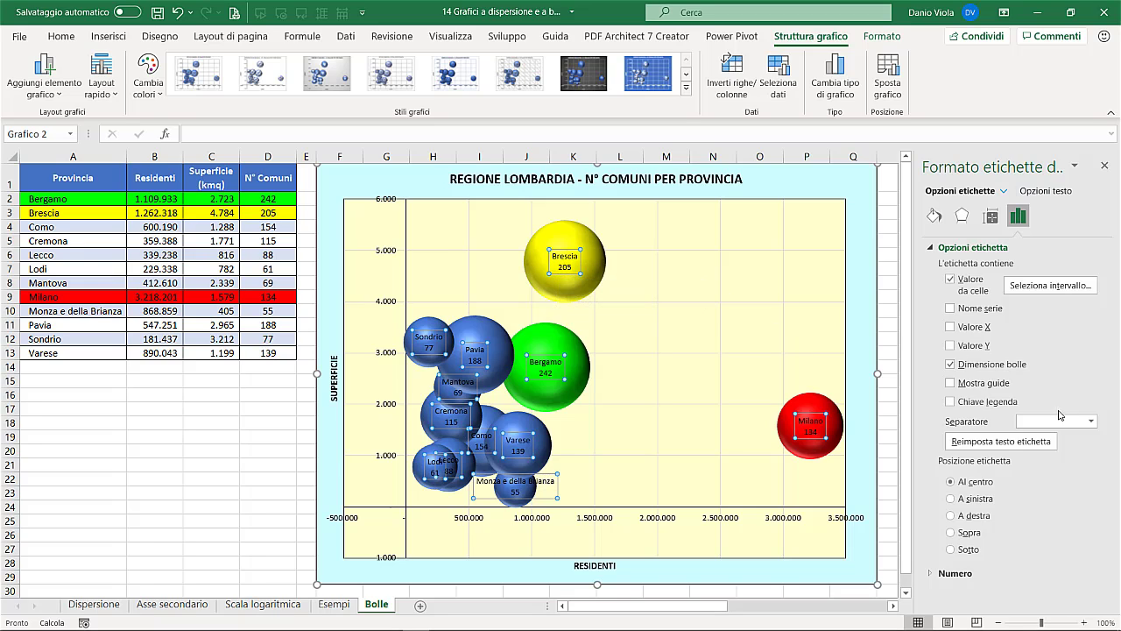
{"action": "left_click", "coordinate": [1093, 422]}
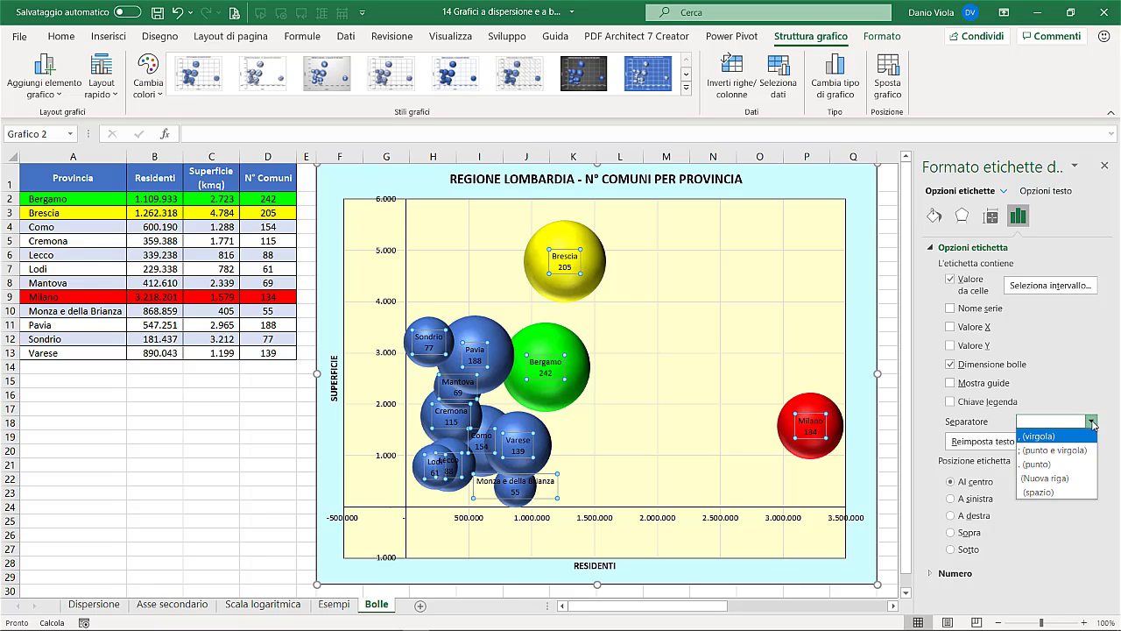
{"action": "left_click", "coordinate": [1045, 478]}
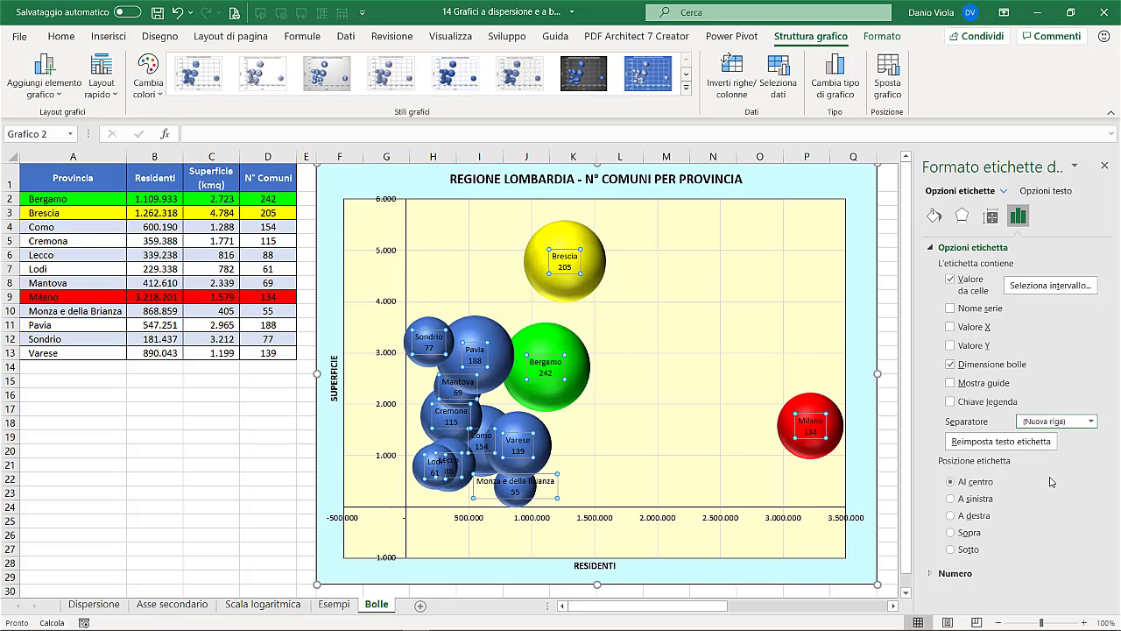
{"action": "left_click", "coordinate": [163, 412]}
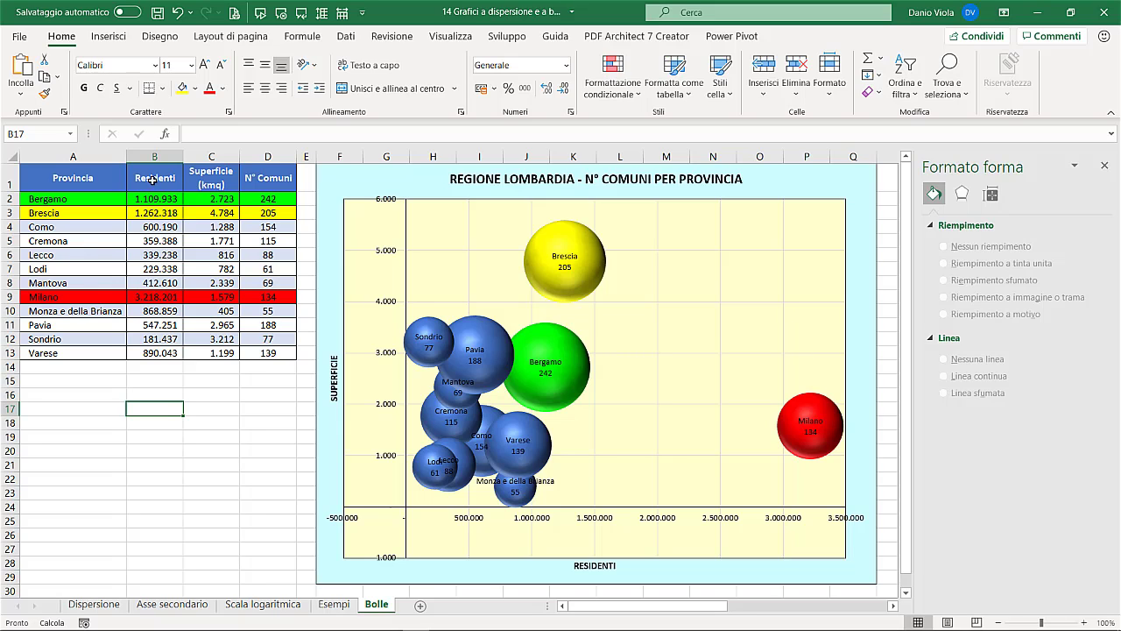
{"action": "left_click", "coordinate": [154, 178]}
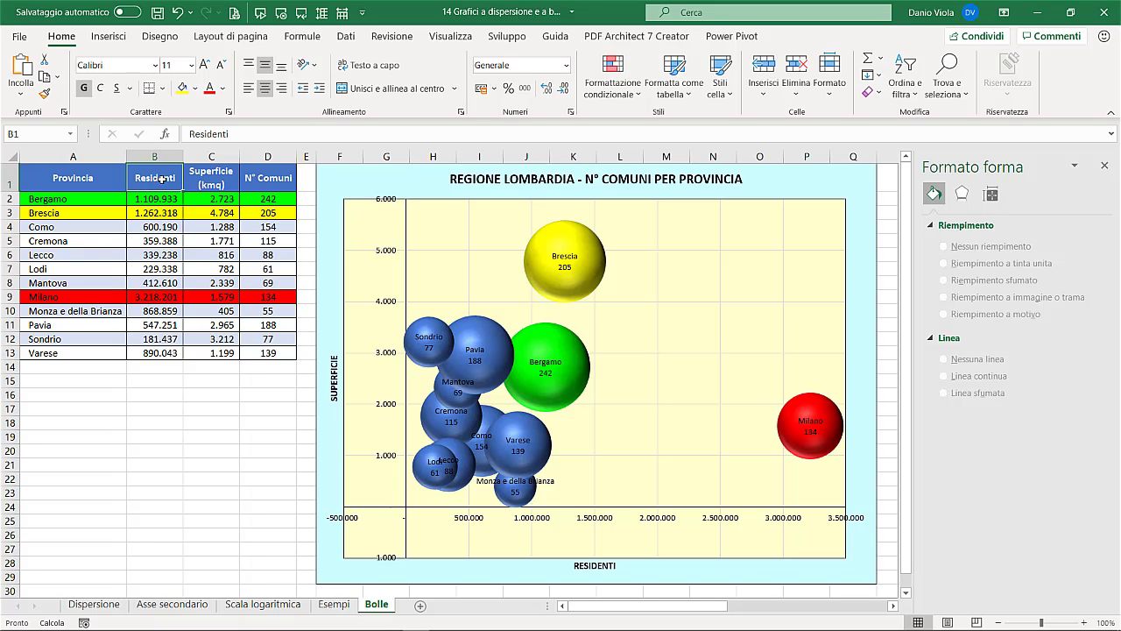
{"action": "mouse_move", "coordinate": [139, 178]}
{"action": "left_mouse_down"}
{"action": "mouse_move", "coordinate": [256, 179]}
{"action": "mouse_move", "coordinate": [268, 352]}
{"action": "left_mouse_up"}
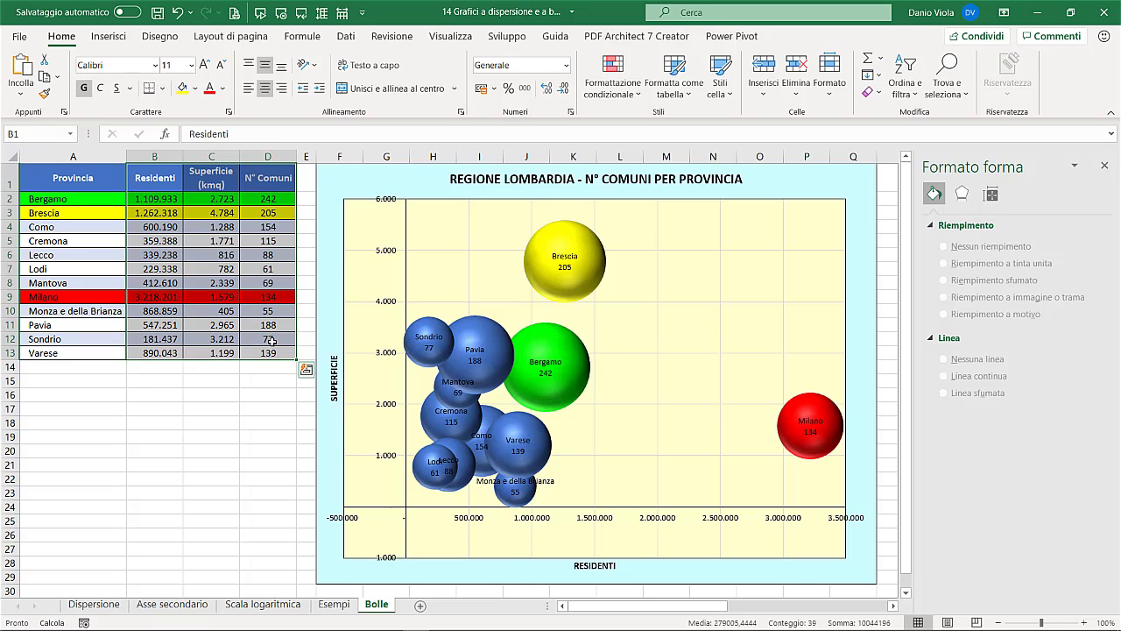
{"action": "left_click", "coordinate": [109, 37]}
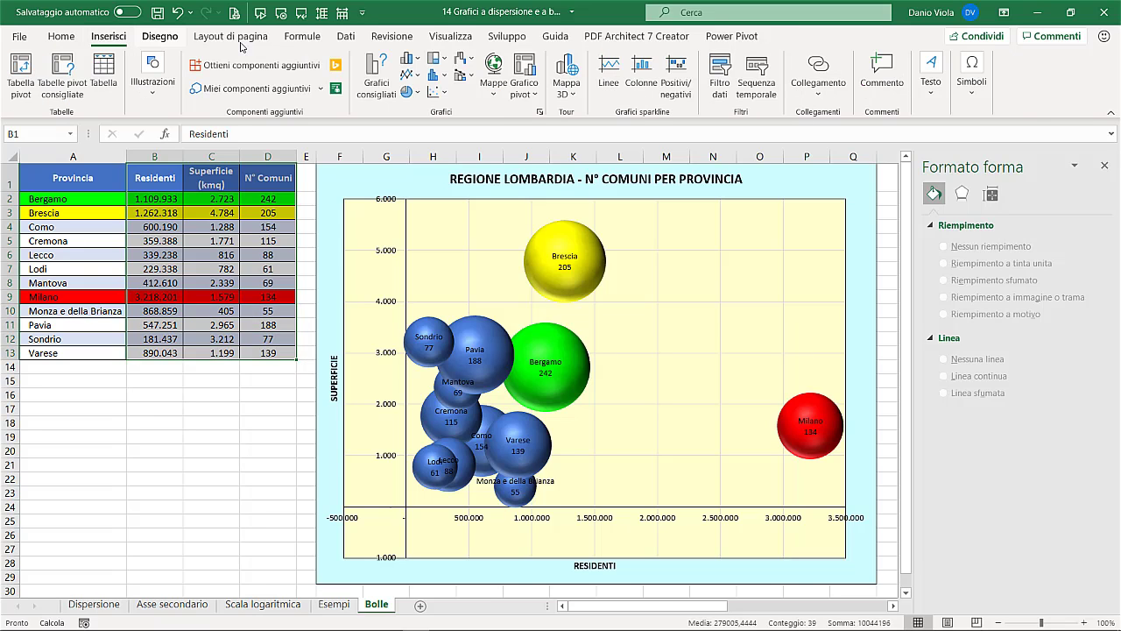
{"action": "left_click", "coordinate": [445, 93]}
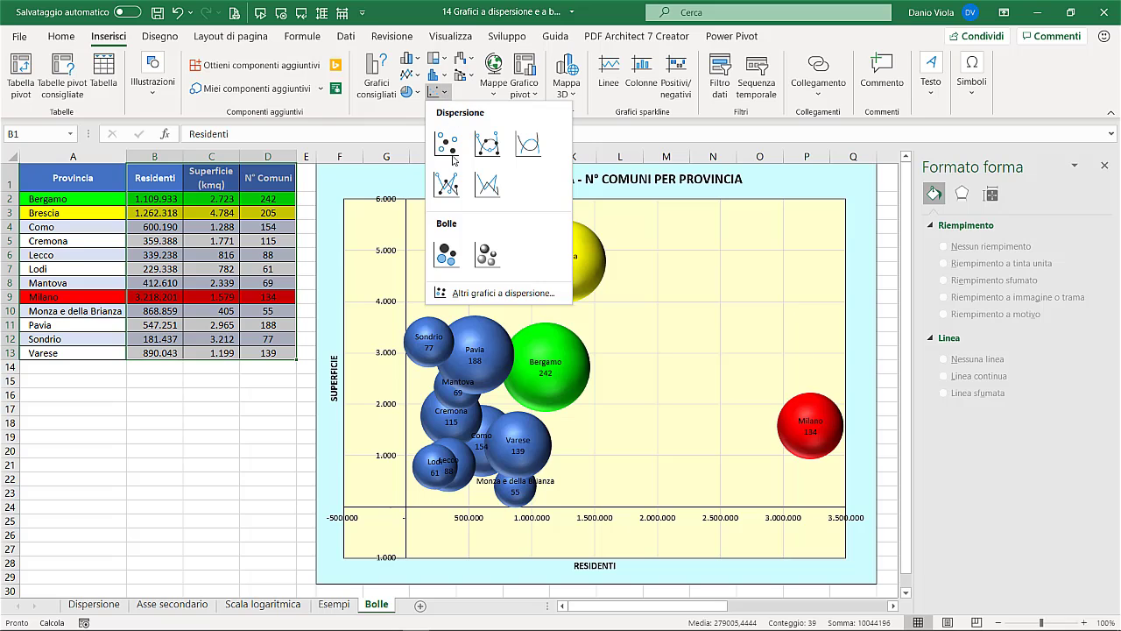
{"action": "left_click", "coordinate": [488, 256]}
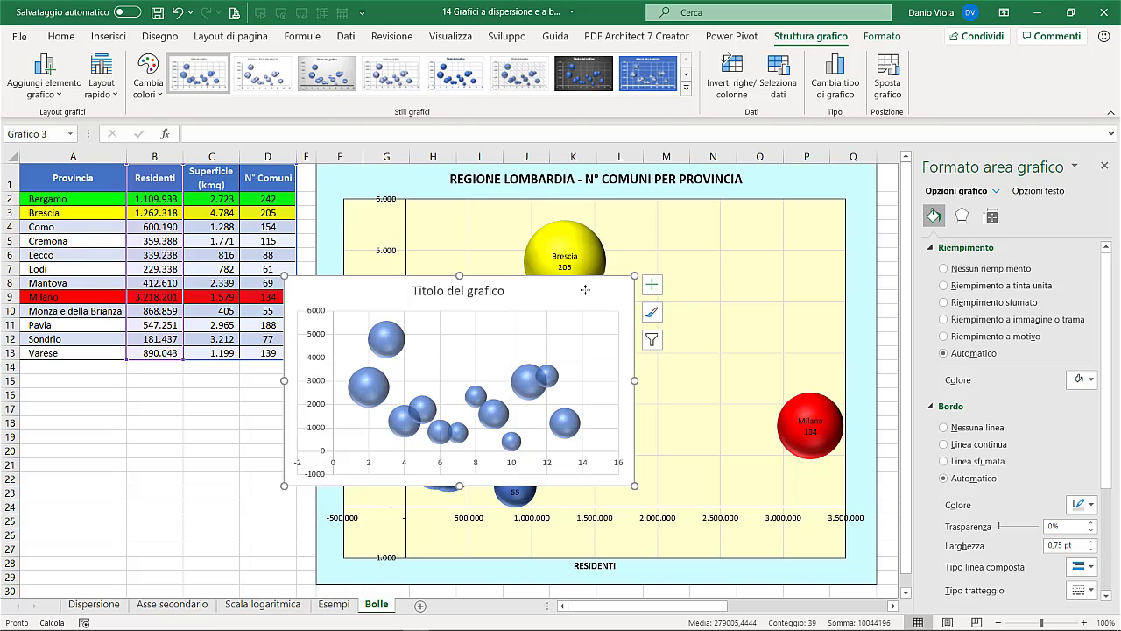
{"action": "key", "text": "Delete"}
{"action": "left_click", "coordinate": [179, 390]}
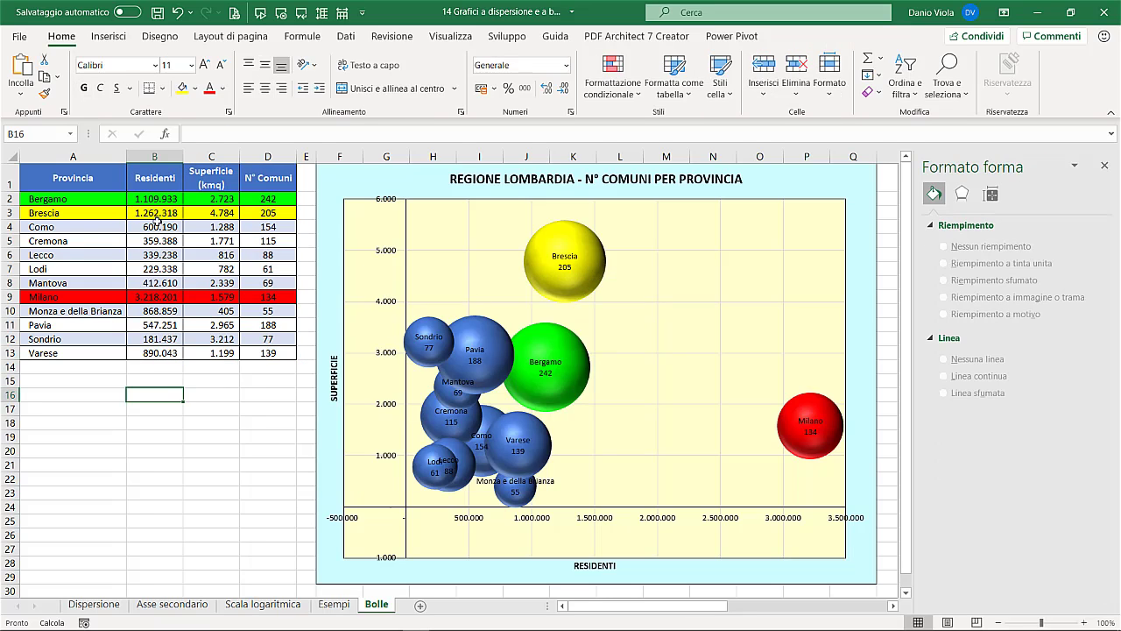
{"action": "left_click_drag", "start_coordinate": [149, 199], "coordinate": [267, 353]}
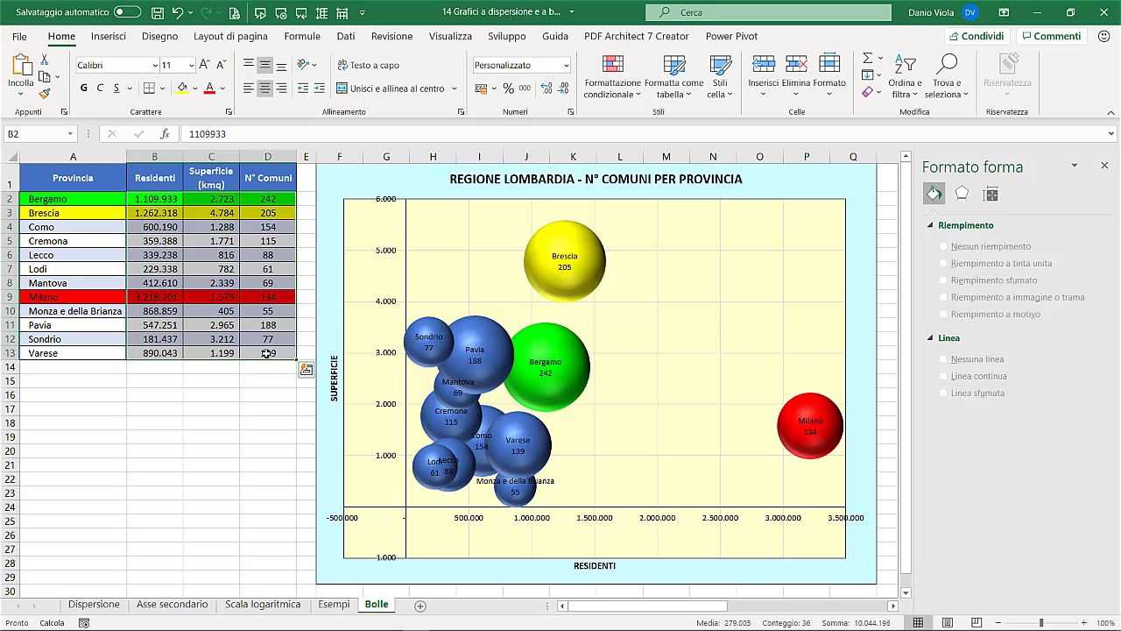
{"action": "left_click", "coordinate": [109, 37]}
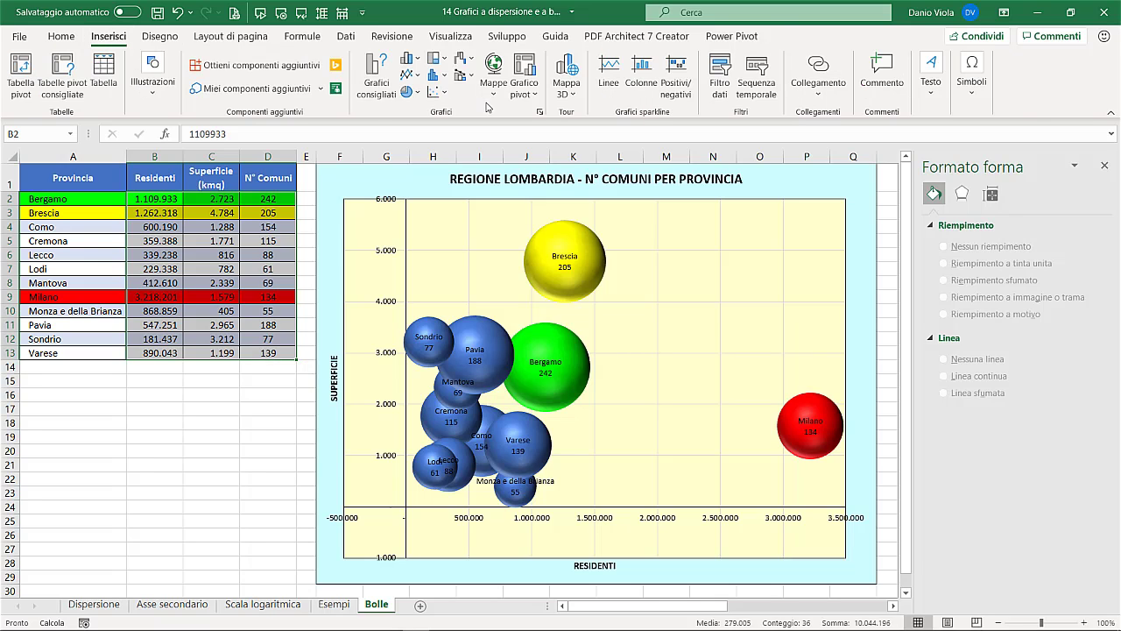
{"action": "left_click", "coordinate": [435, 91]}
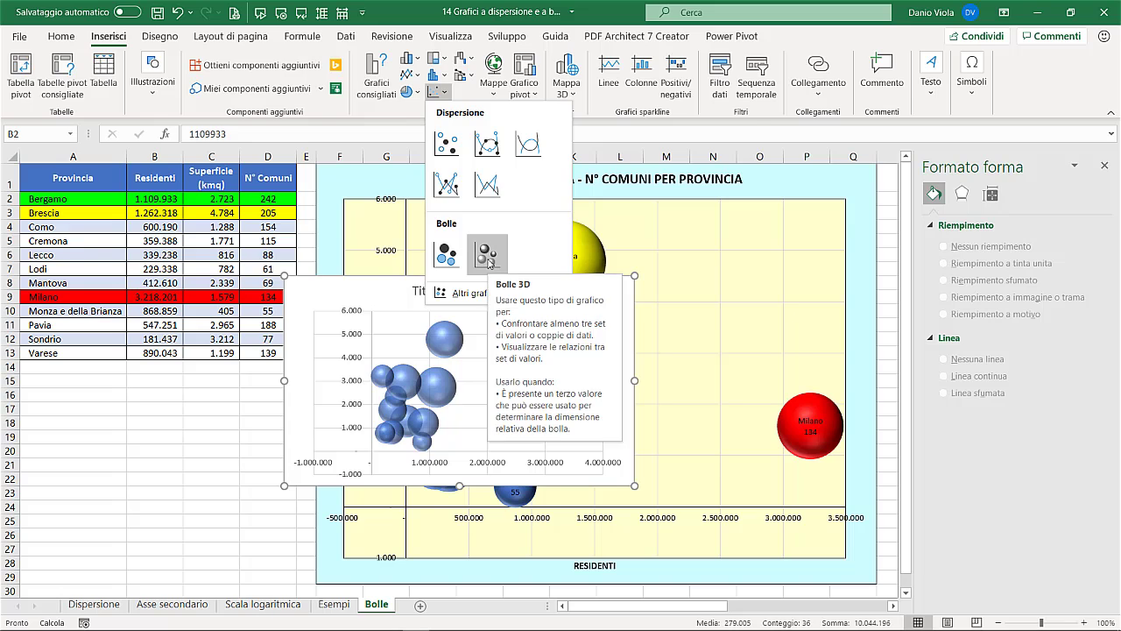
{"action": "left_click", "coordinate": [488, 257]}
{"action": "left_click_drag", "start_coordinate": [374, 301], "coordinate": [185, 231]}
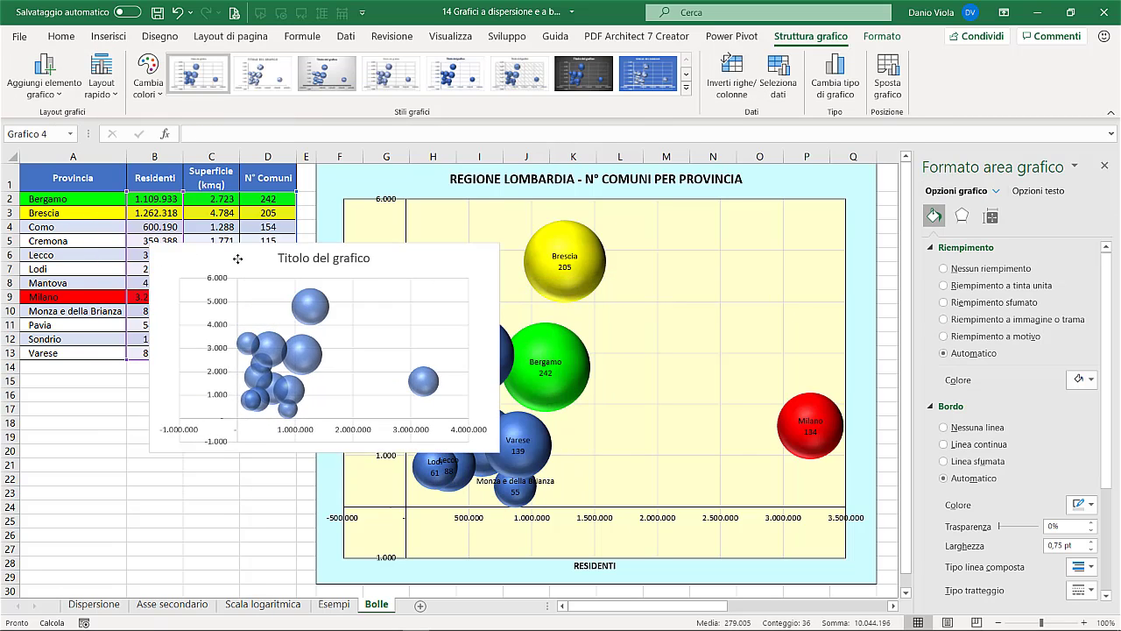
{"action": "left_click_drag", "start_coordinate": [185, 230], "coordinate": [209, 196]}
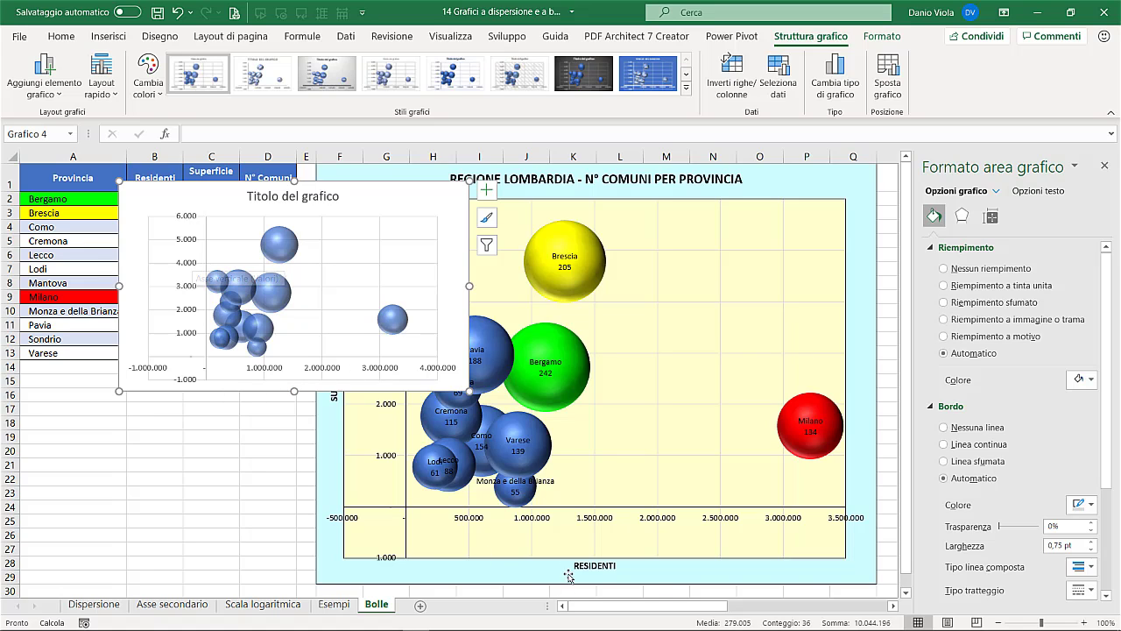
{"action": "mouse_move", "coordinate": [399, 326]}
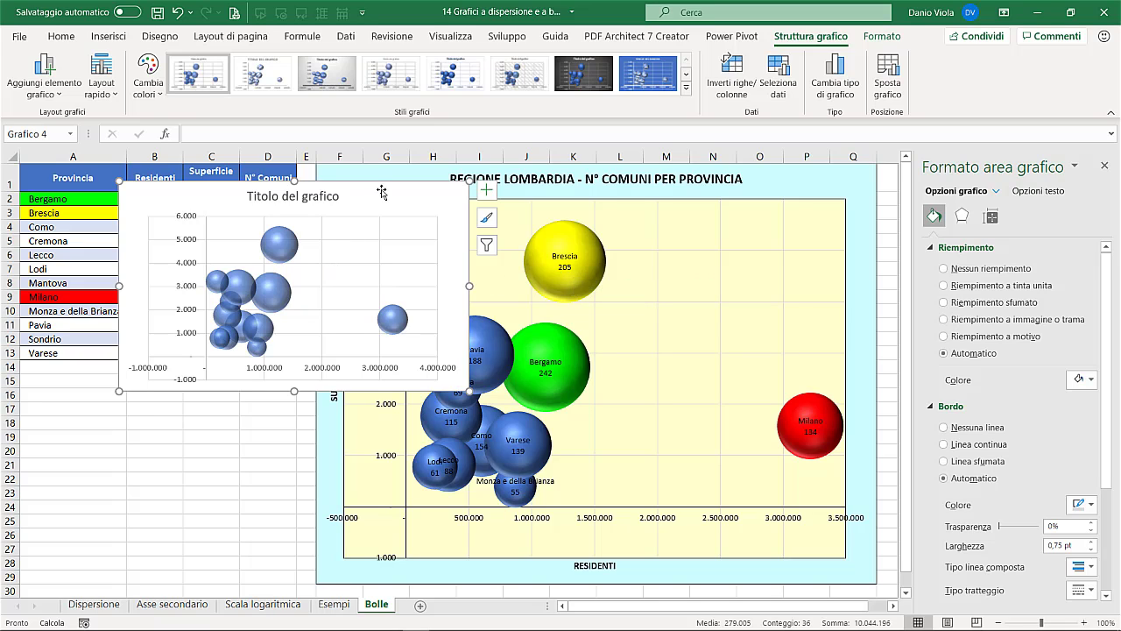
{"action": "key", "text": "Delete"}
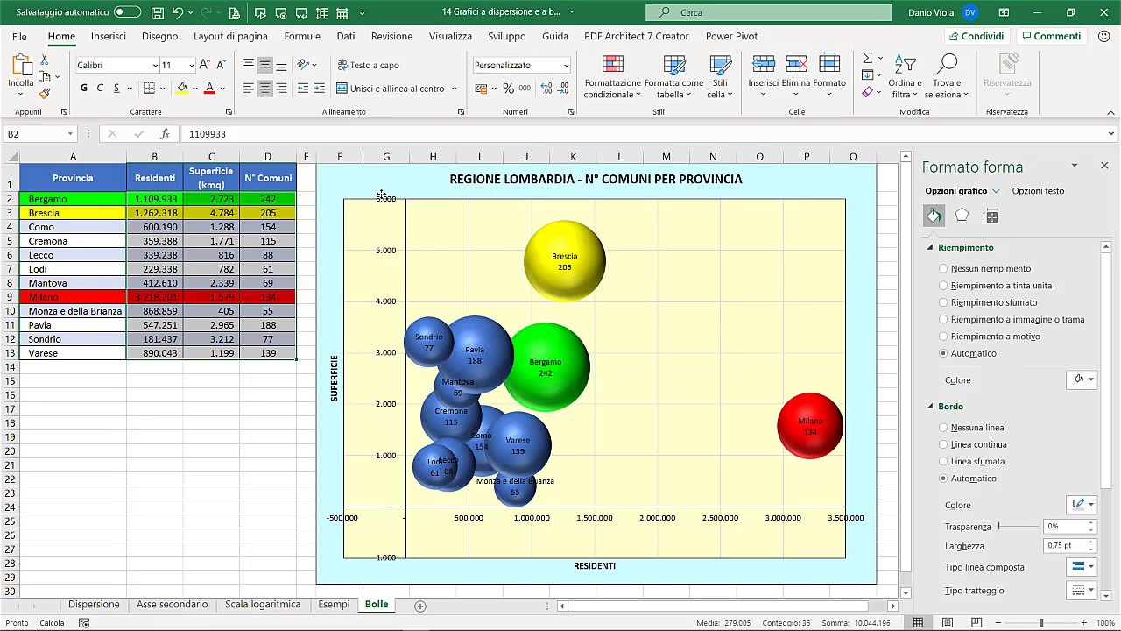
{"action": "left_click", "coordinate": [92, 177]}
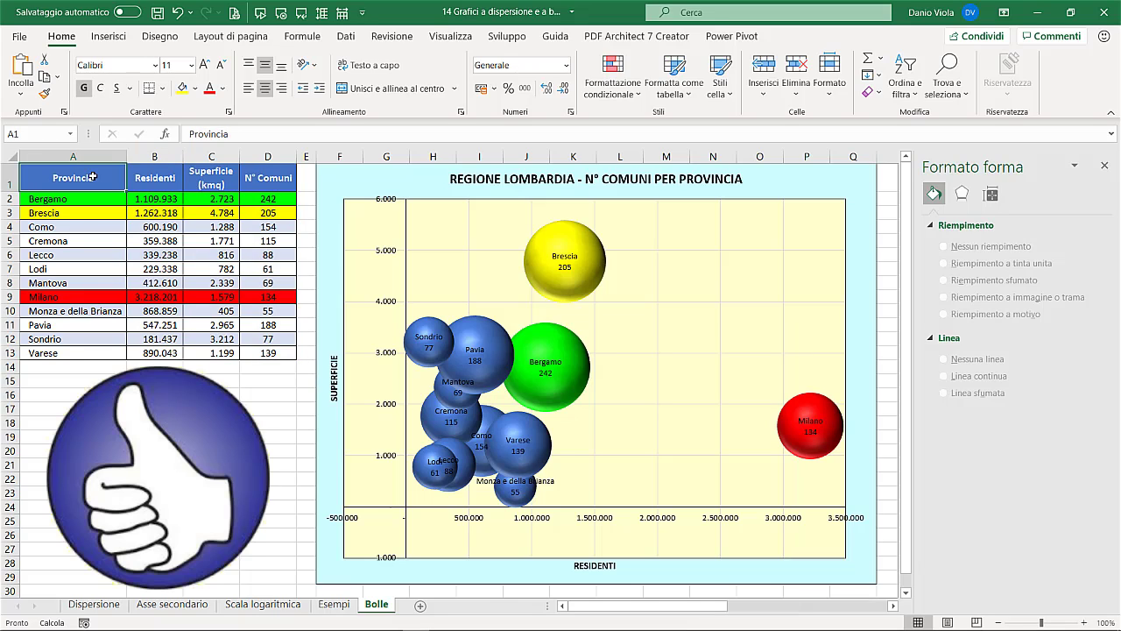